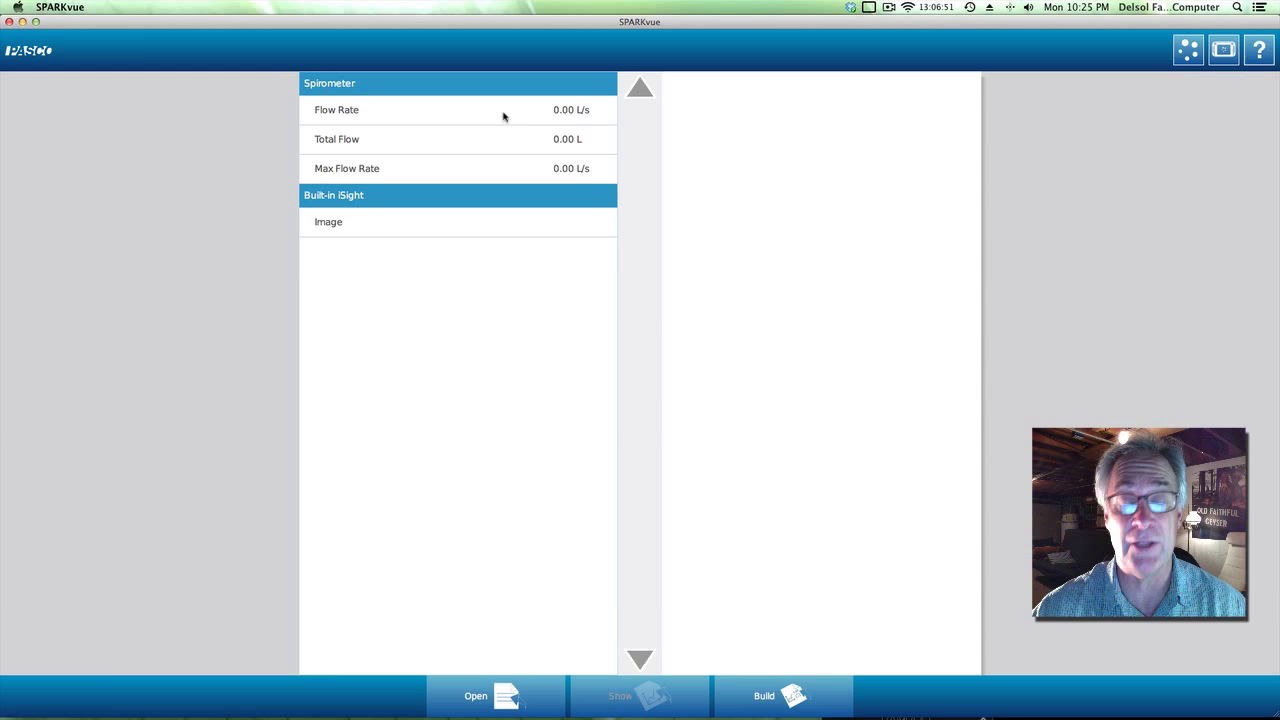
Build a new page with an empty Flow Rate (L/s) versus Time (s) graph
click(800, 706)
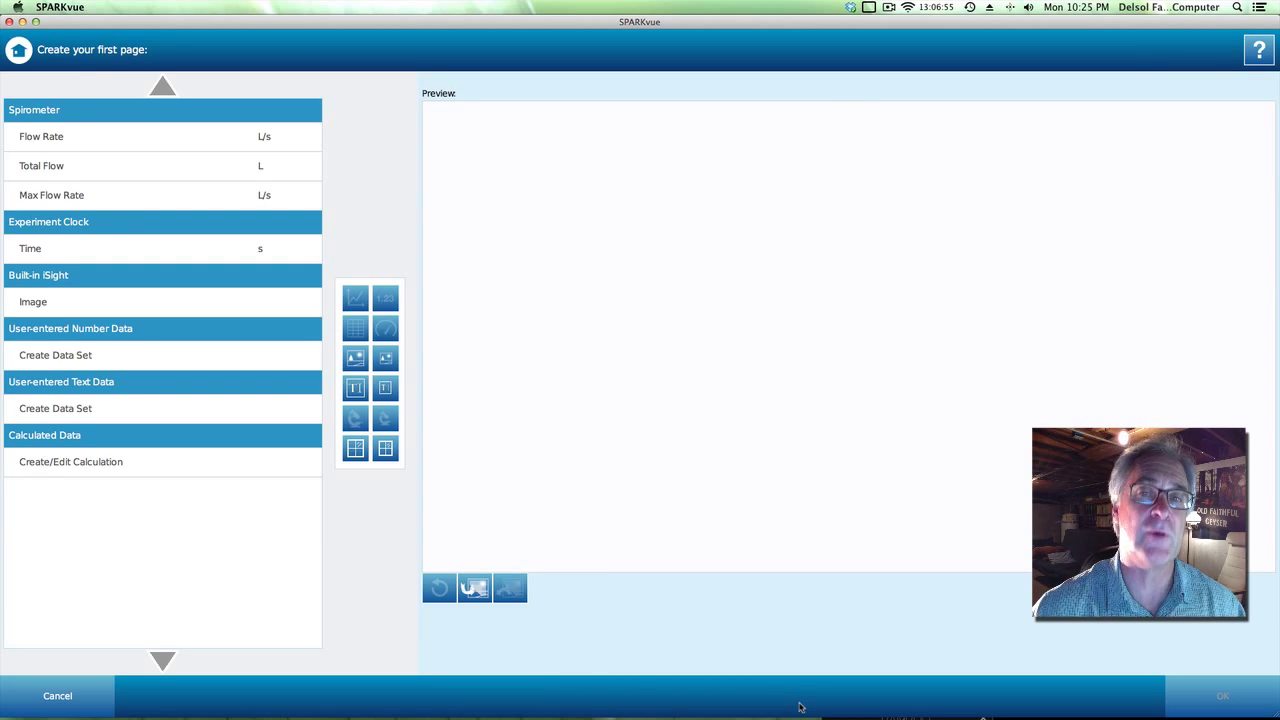
click(109, 145)
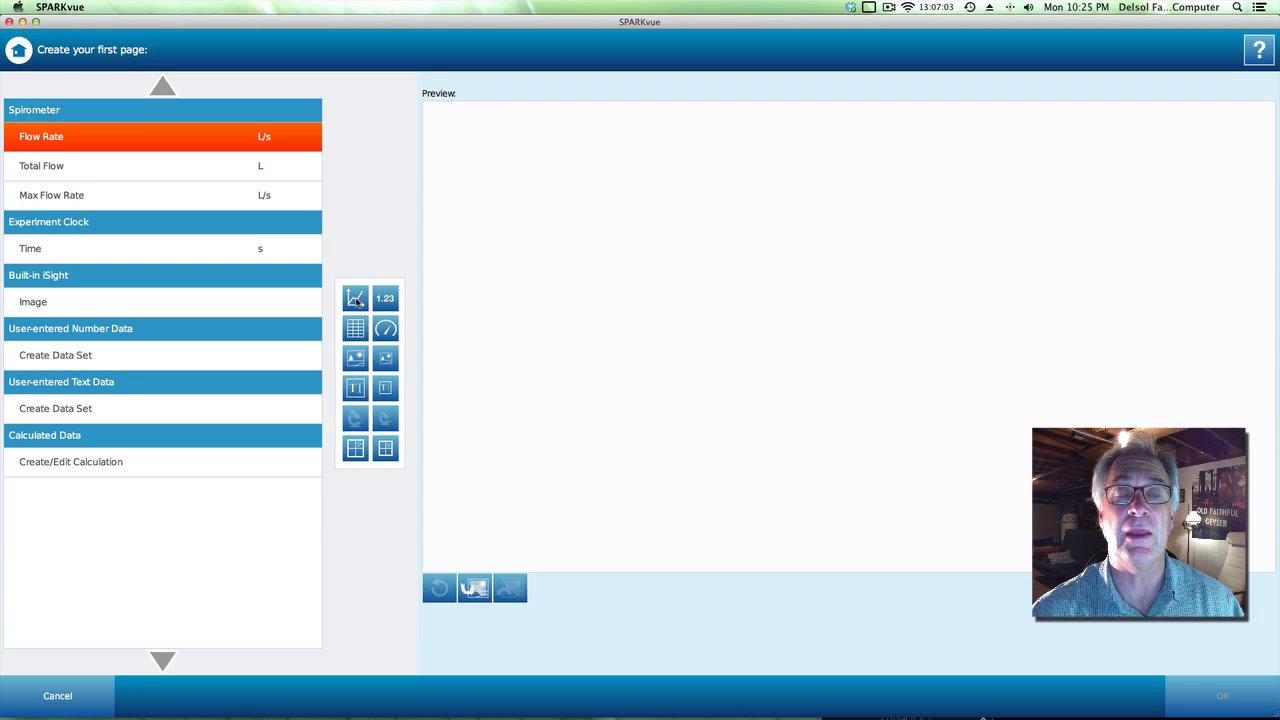
click(355, 300)
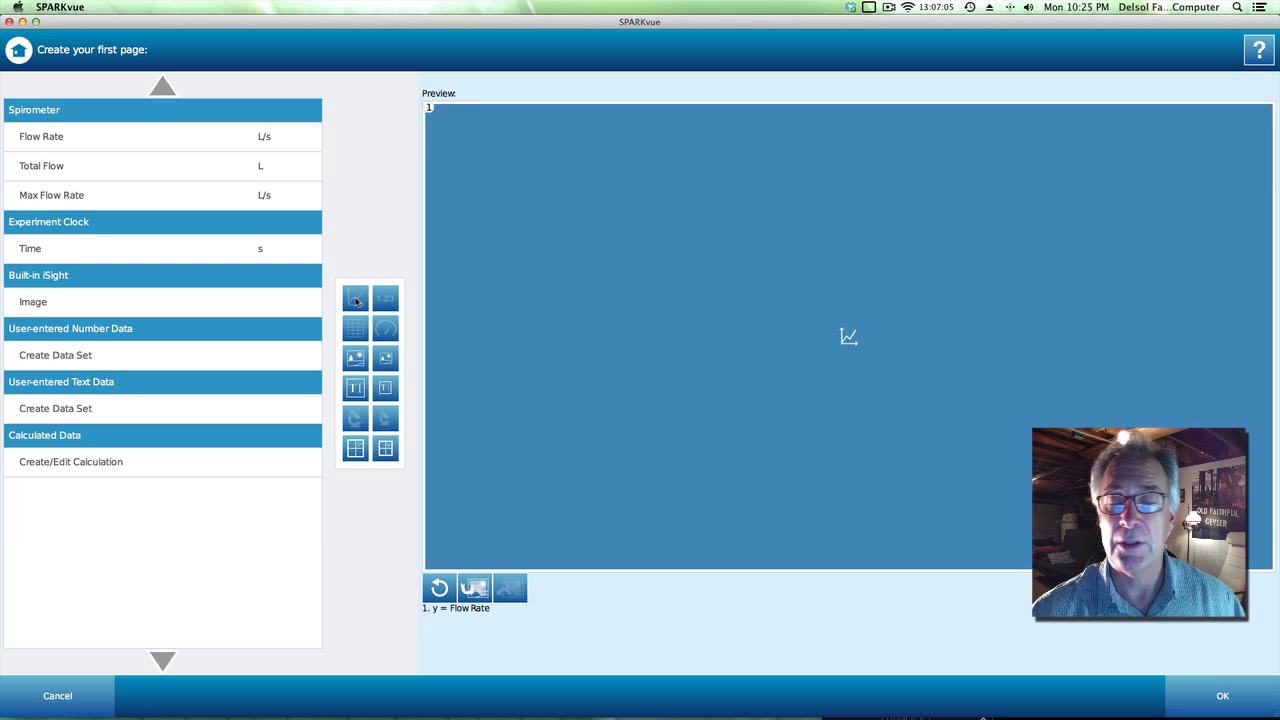
click(1238, 694)
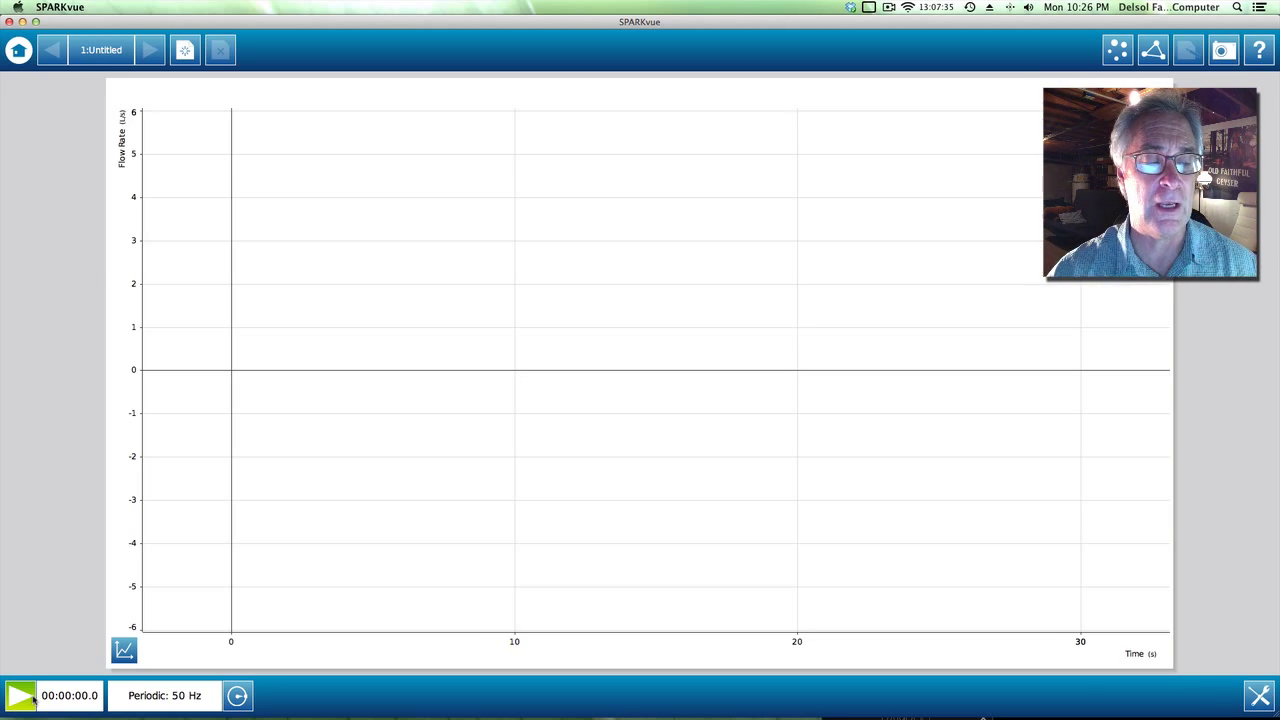
Record about 32 s of spirometer breathing, including two forced breaths
click(22, 697)
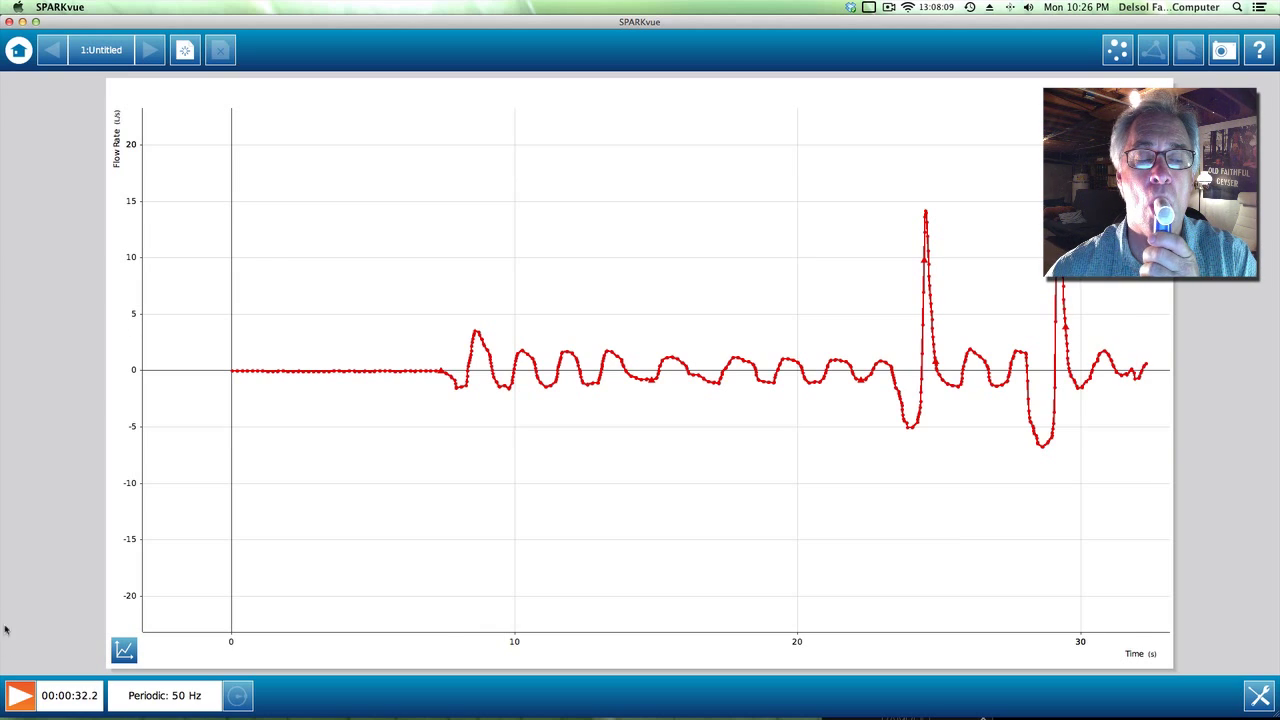
Stop recording at 33.9 s, set the flow axis to ±25, and pan time to start near 5 s
click(22, 697)
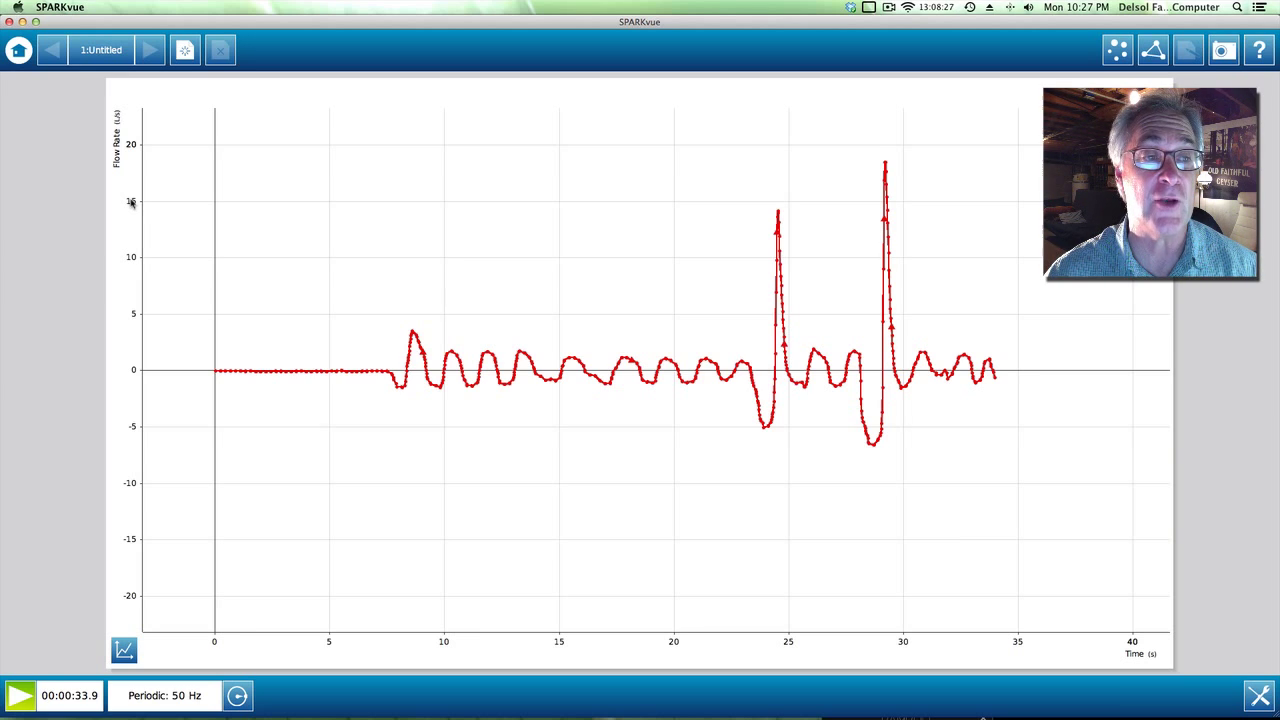
drag(131, 202, 124, 254)
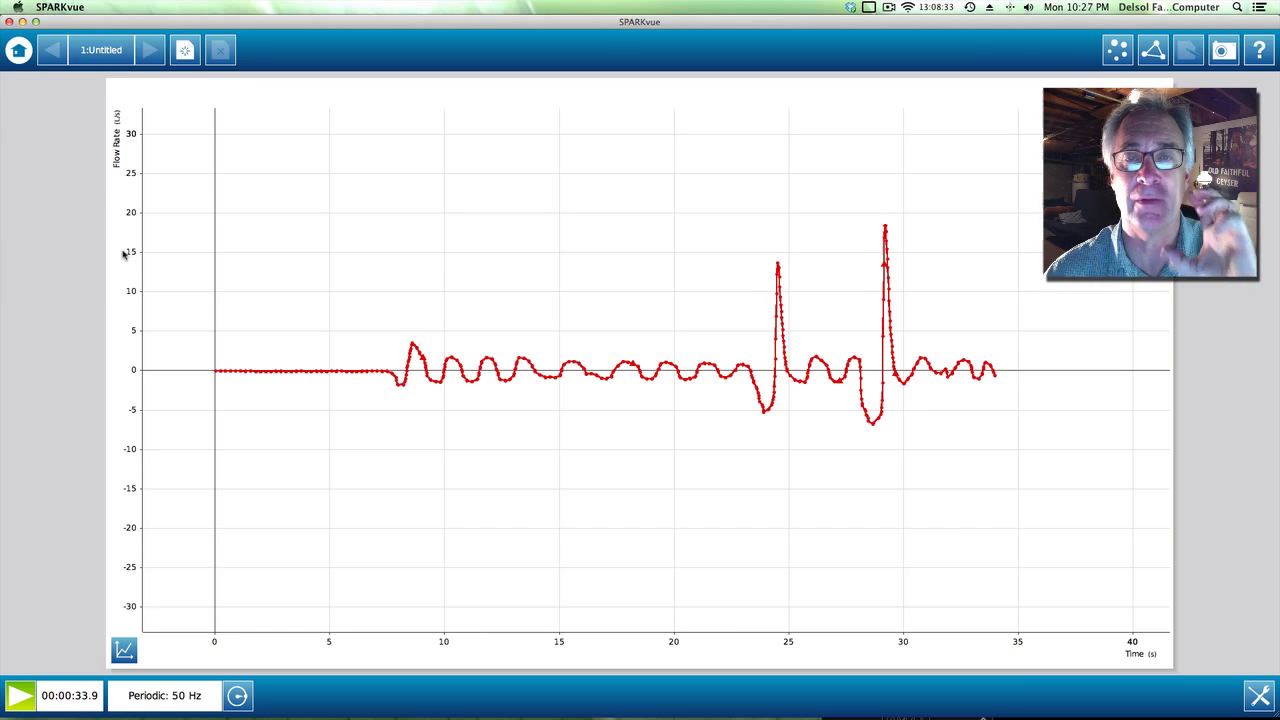
drag(124, 254, 129, 211)
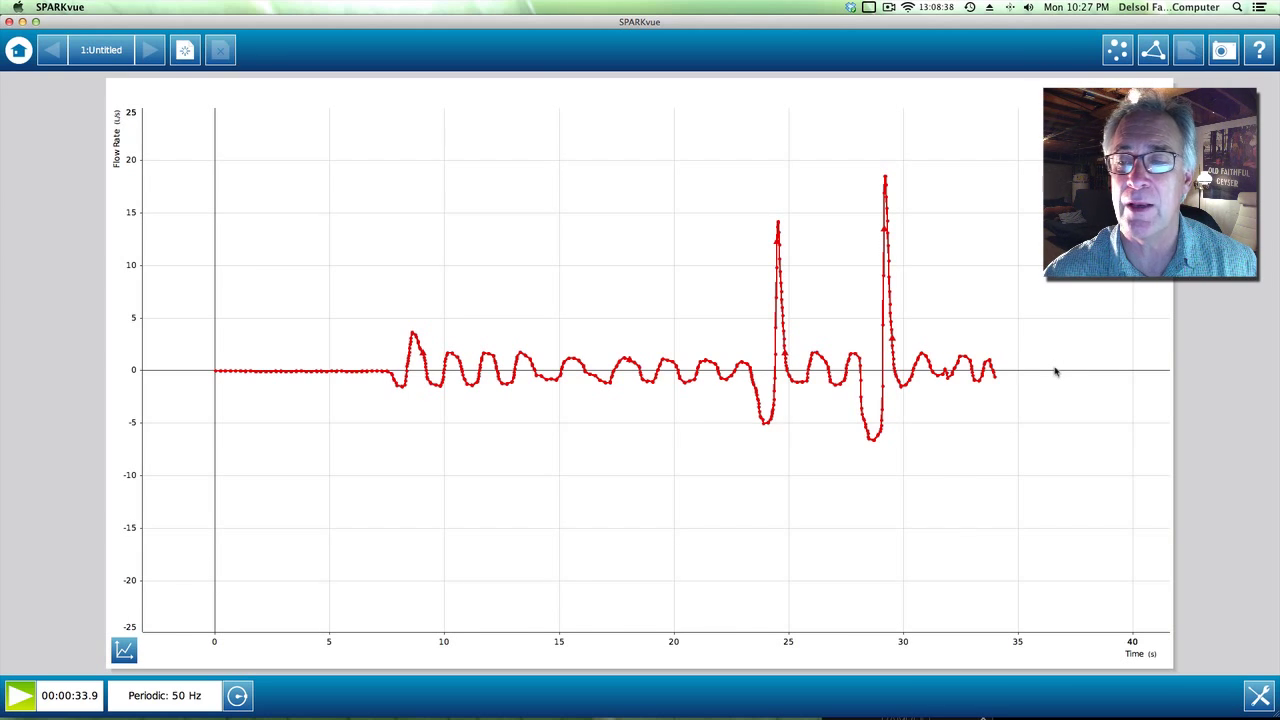
drag(1054, 360, 879, 373)
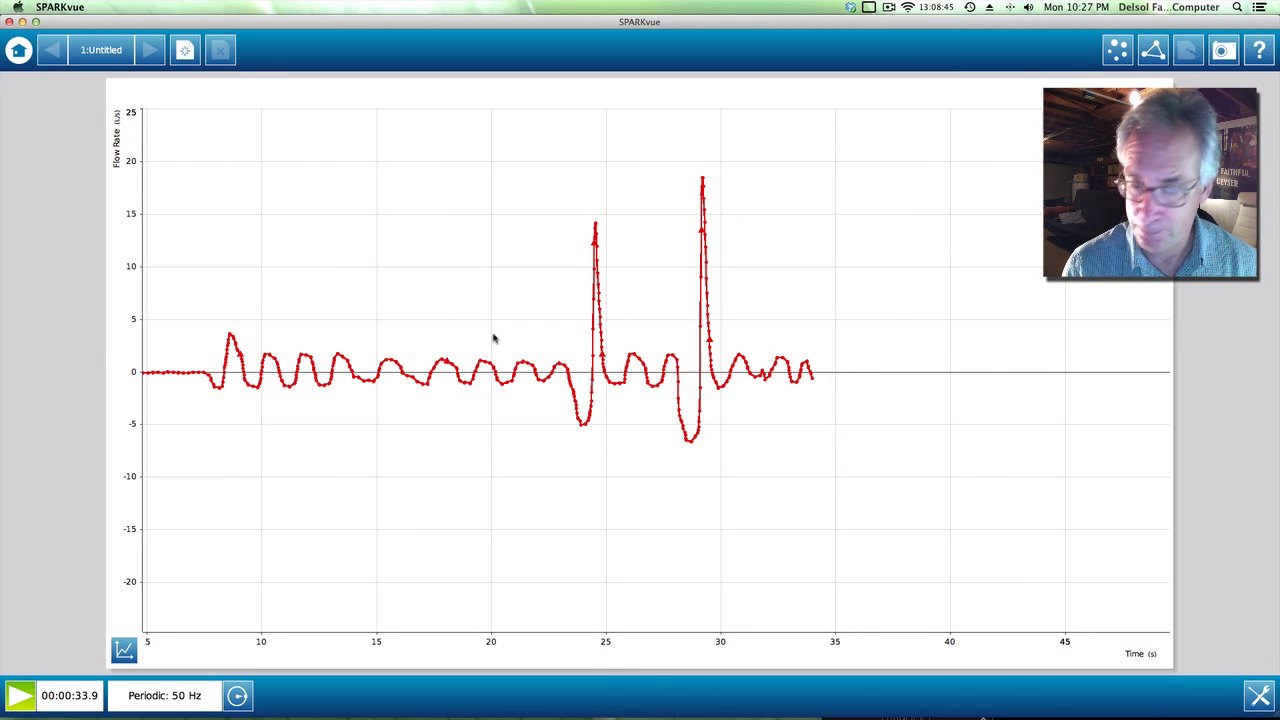
key(4)
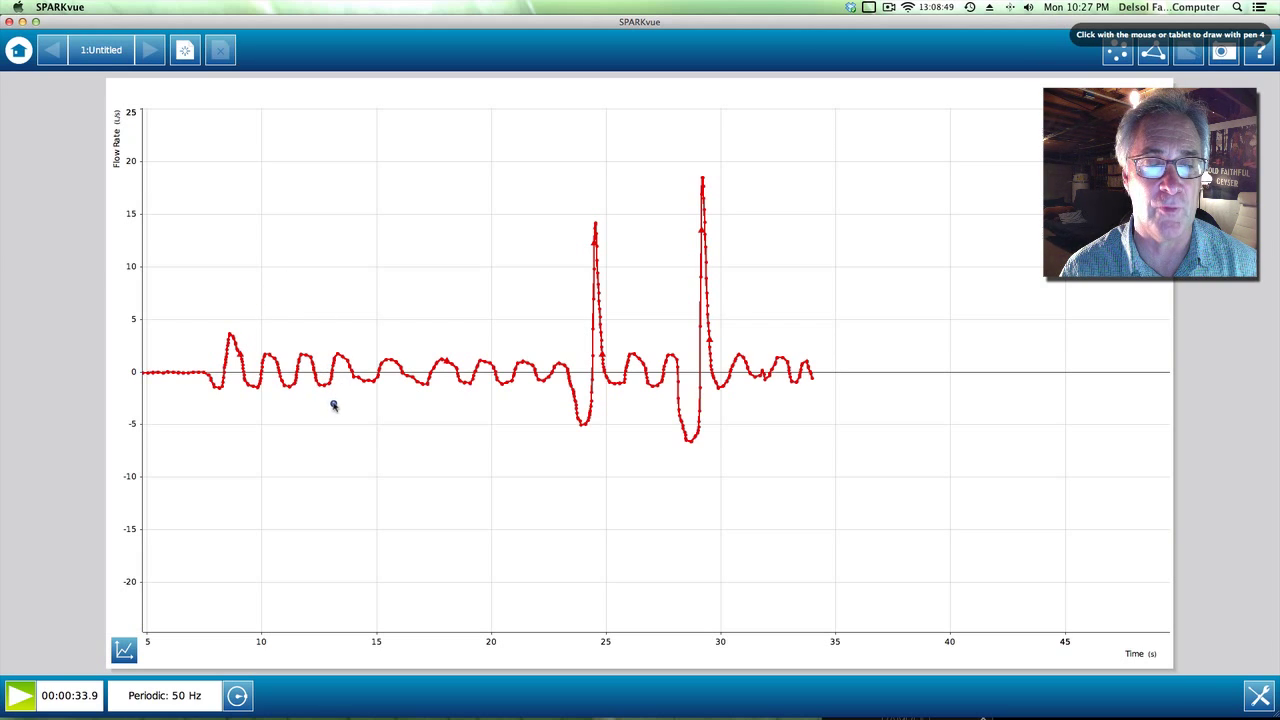
mouse_move(334, 404)
mouse_down()
mouse_move(335, 422)
mouse_move(343, 404)
mouse_move(353, 418)
mouse_move(366, 380)
mouse_move(328, 358)
mouse_move(354, 398)
mouse_up()
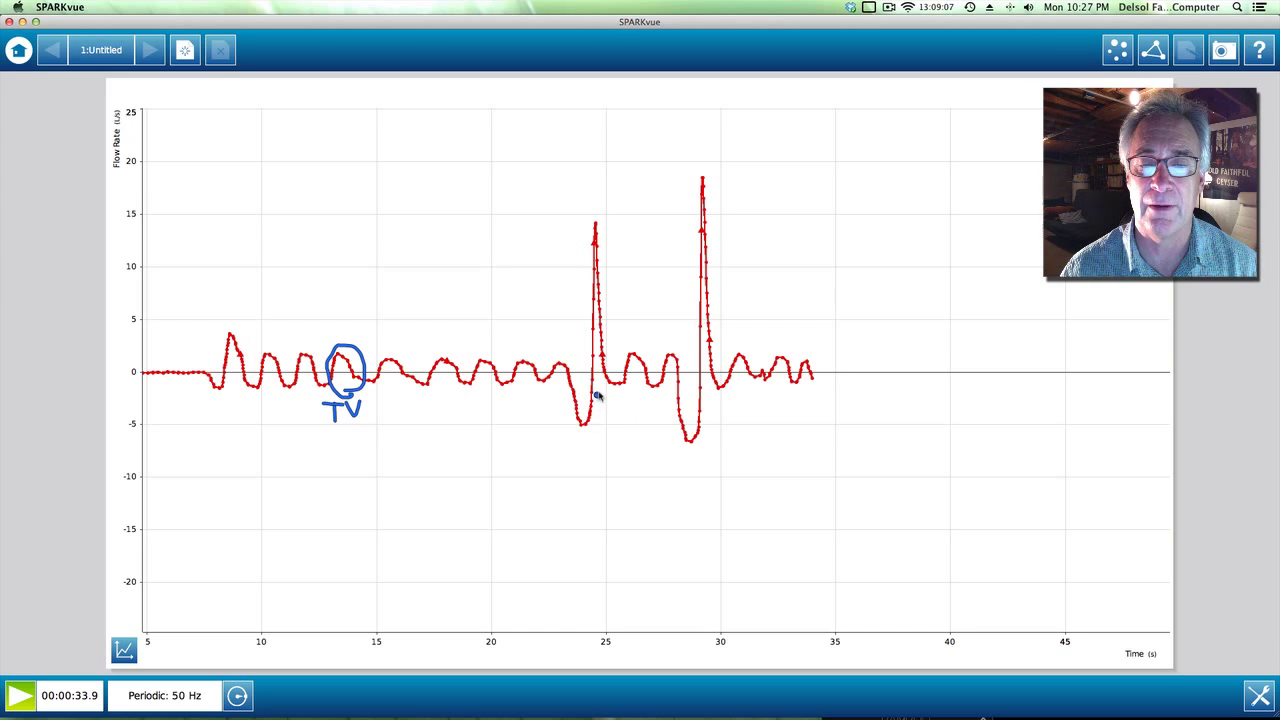
mouse_move(594, 388)
mouse_down()
mouse_move(572, 381)
mouse_move(568, 452)
mouse_move(604, 402)
mouse_move(592, 383)
mouse_up()
mouse_move(594, 437)
mouse_down()
mouse_move(606, 300)
mouse_move(592, 208)
mouse_move(560, 400)
mouse_move(606, 403)
mouse_up()
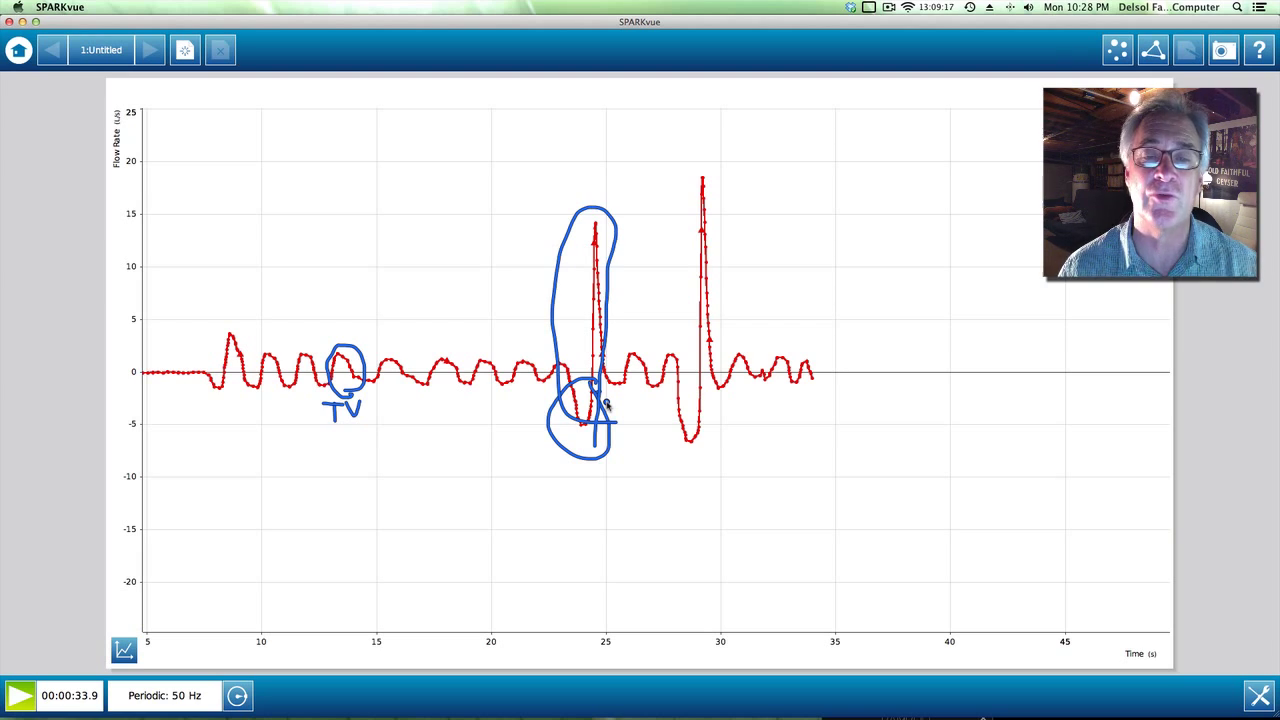
key(Escape)
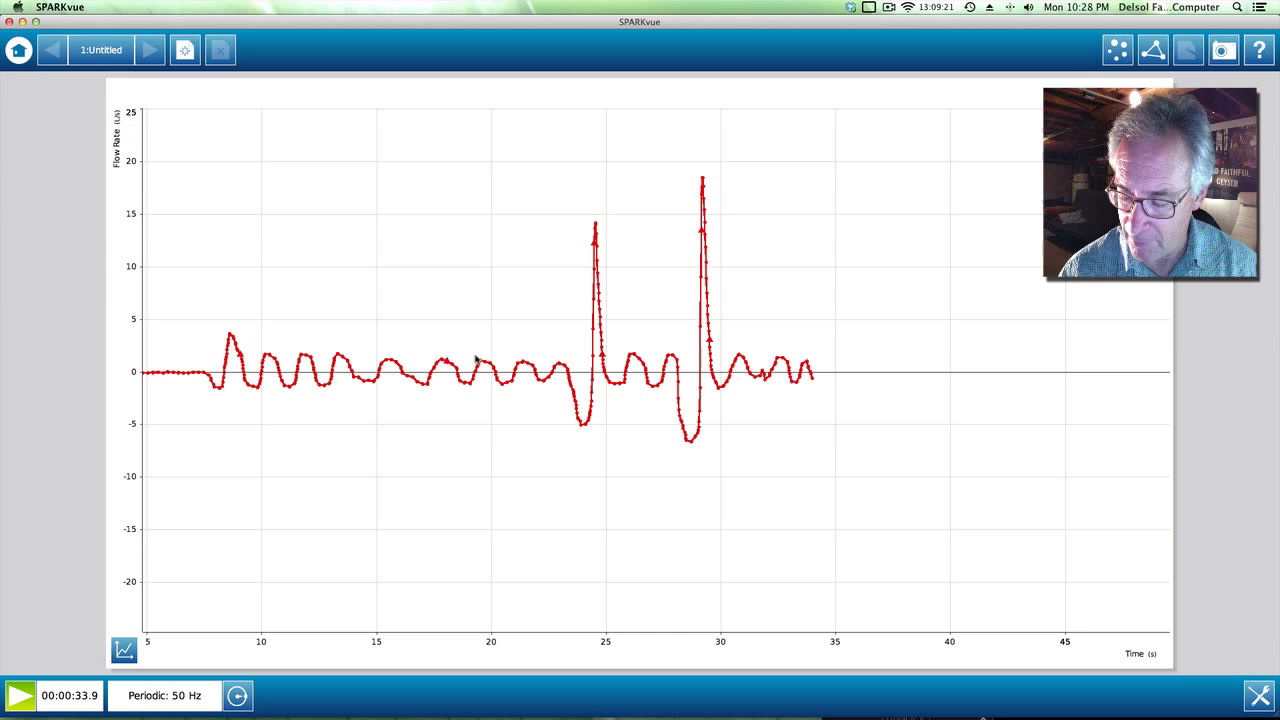
key(2)
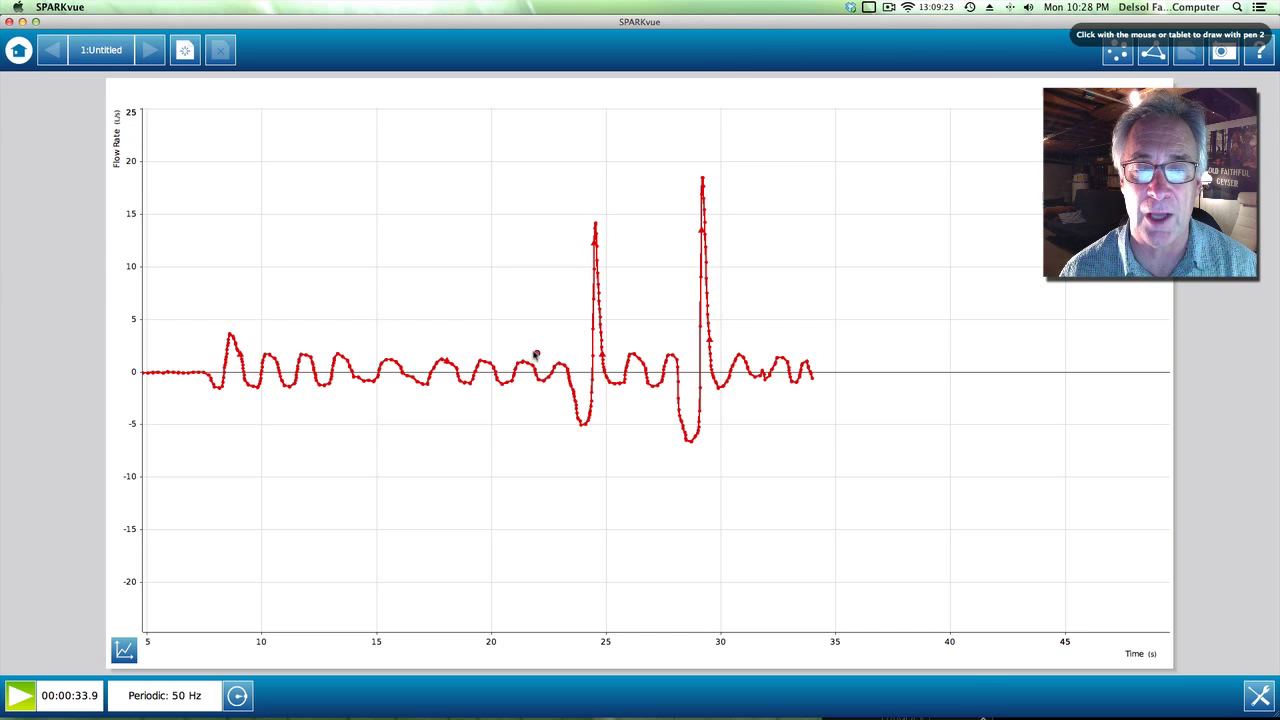
drag(521, 359, 790, 362)
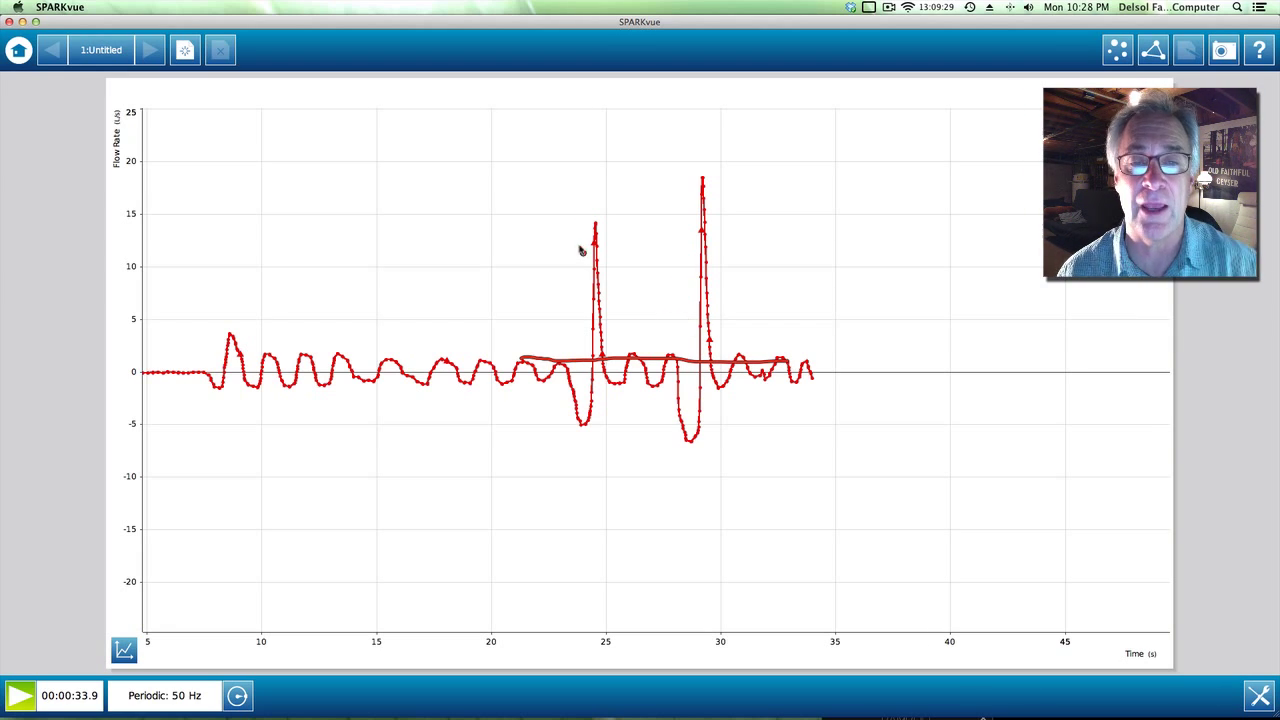
mouse_move(496, 229)
mouse_down()
mouse_move(628, 236)
mouse_move(500, 230)
mouse_up()
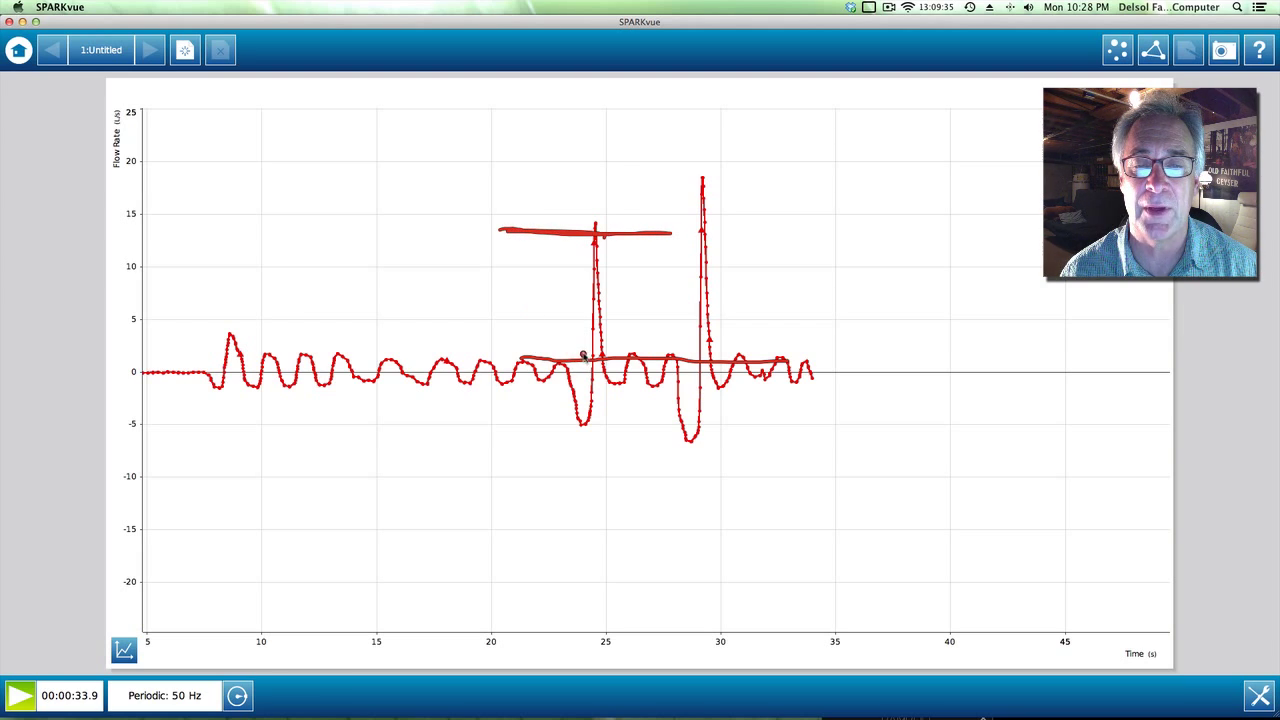
mouse_move(584, 357)
mouse_down()
mouse_move(585, 248)
mouse_move(572, 245)
mouse_move(588, 234)
mouse_move(591, 254)
mouse_move(596, 238)
mouse_up()
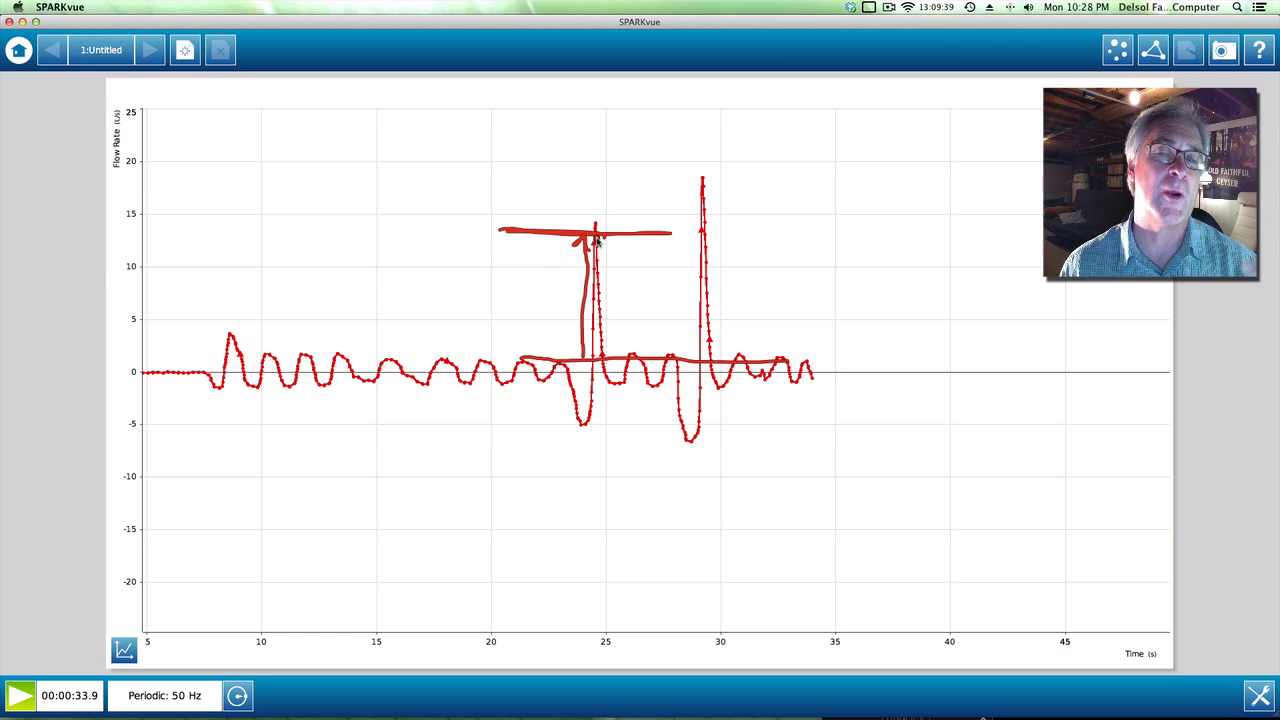
key(Escape)
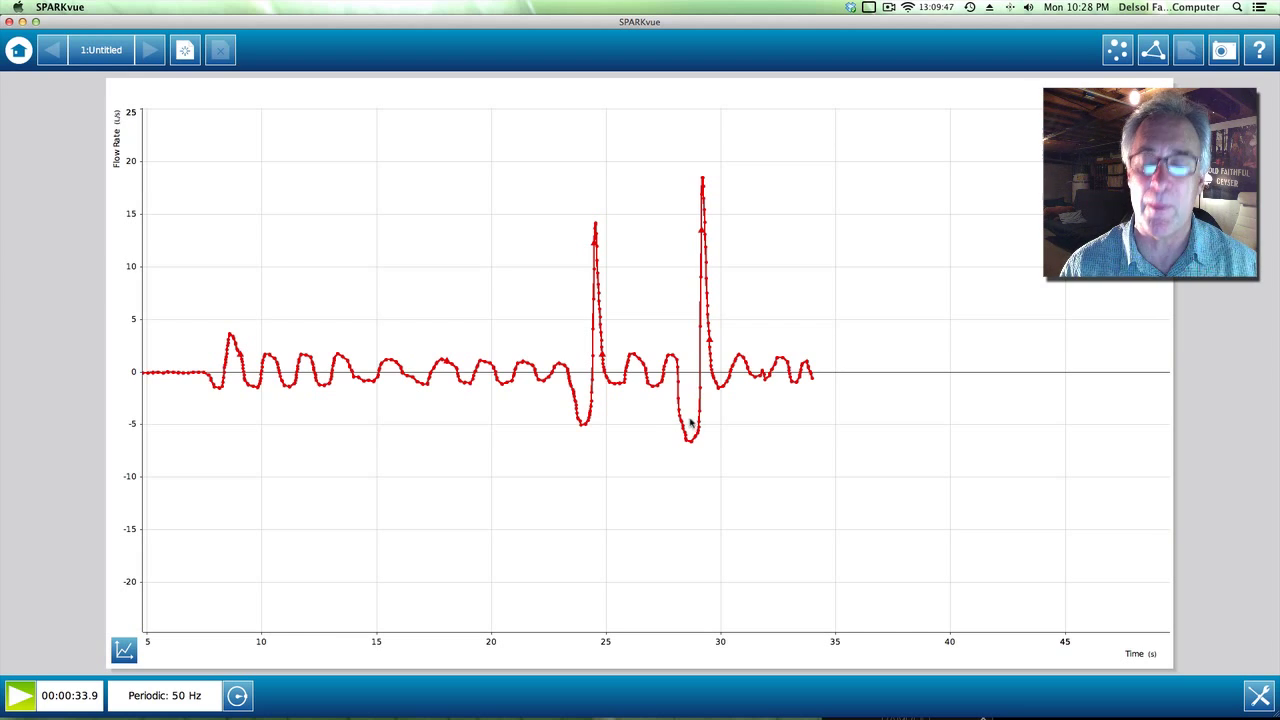
Mark the trough near 28 s in blue with an underline, a reference line and an arrow
key(4)
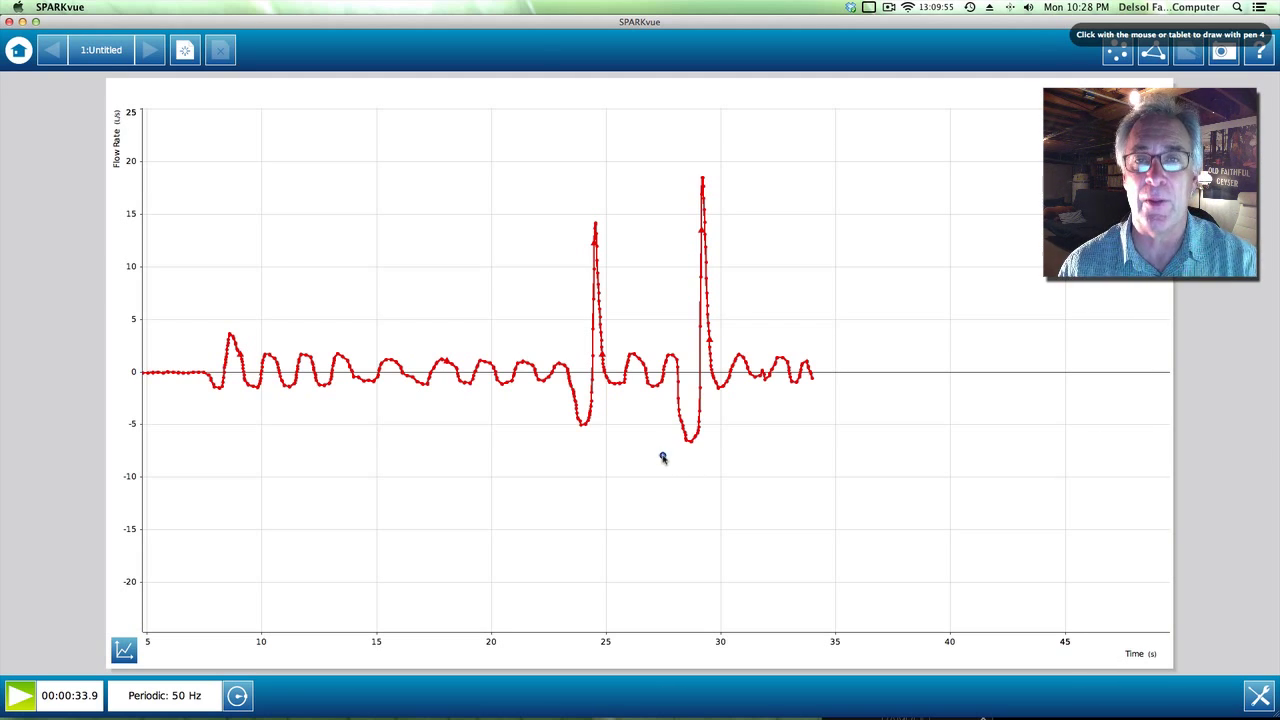
drag(665, 443, 765, 439)
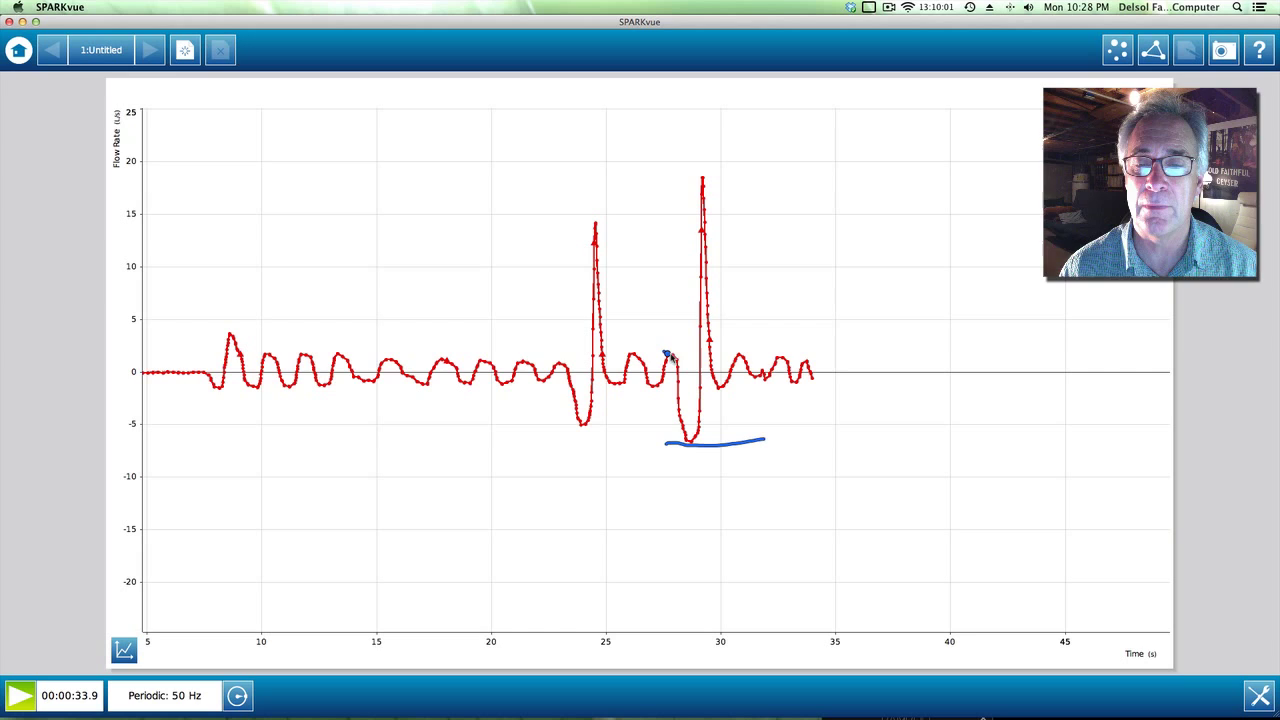
drag(663, 353, 837, 354)
mouse_move(737, 356)
mouse_down()
mouse_move(726, 434)
mouse_move(741, 416)
mouse_up()
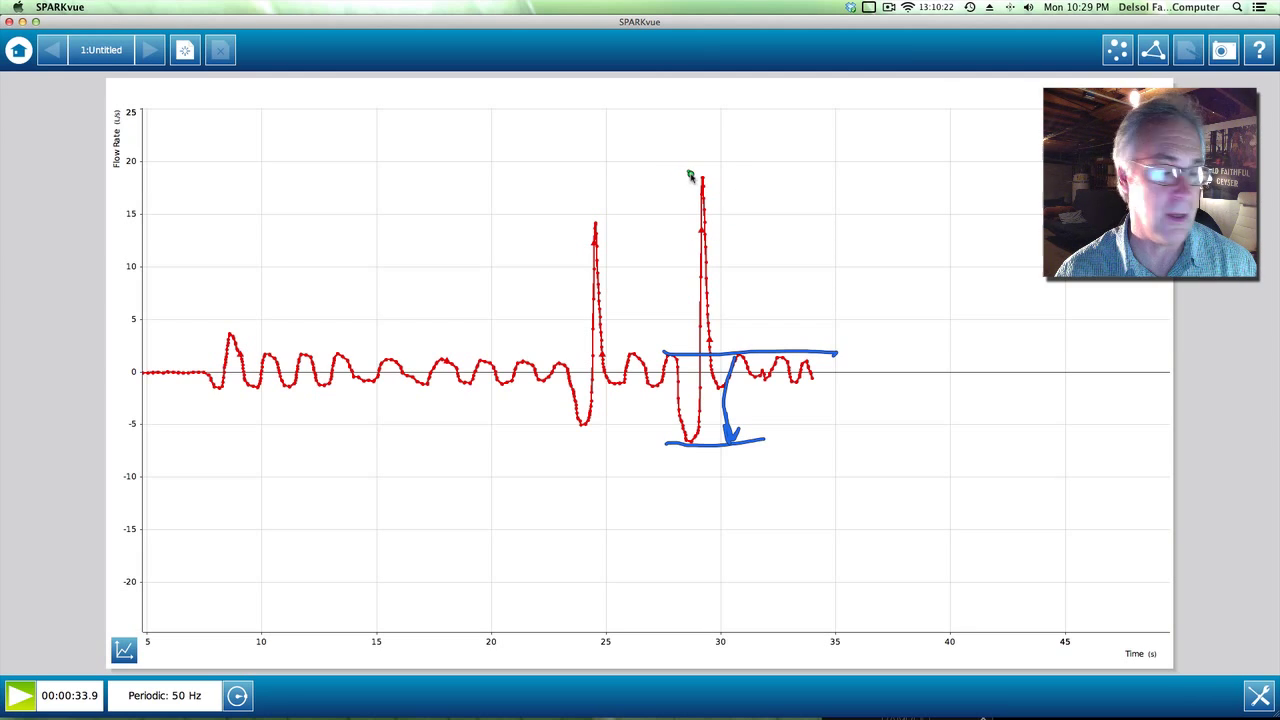
Mark the tallest peak and trough in green, then erase all annotations
drag(686, 172, 828, 172)
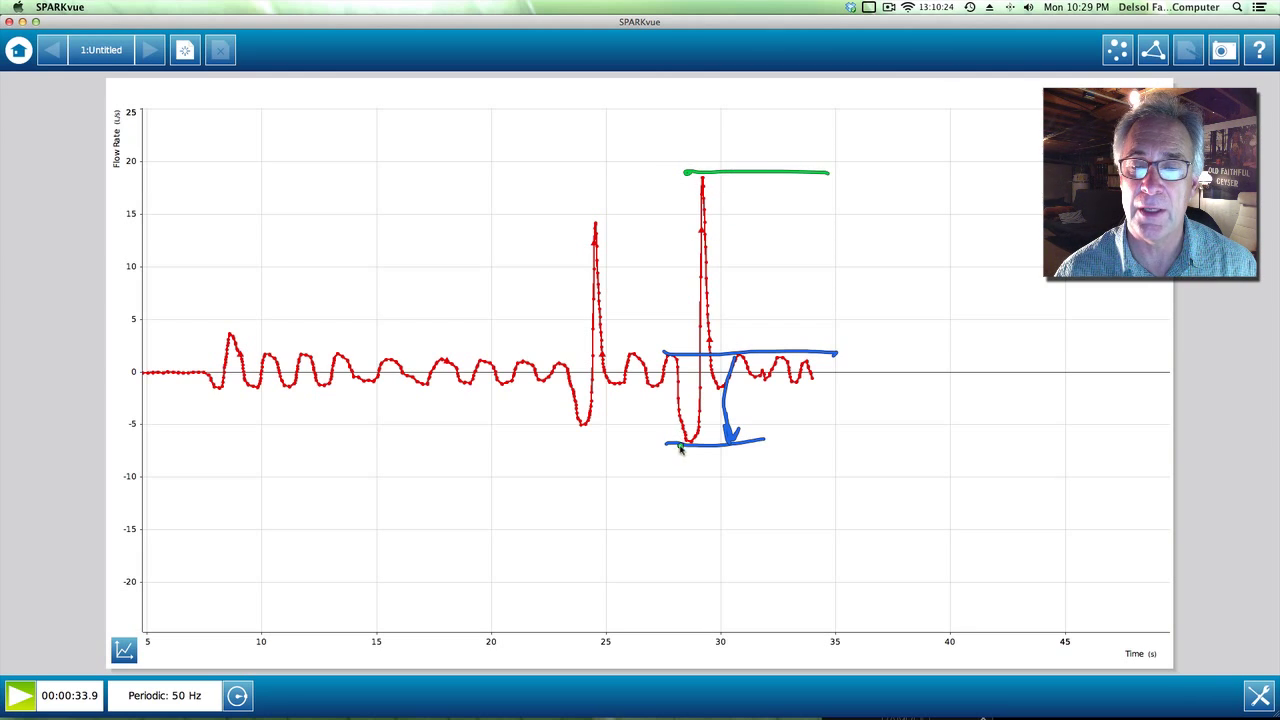
drag(680, 444, 921, 445)
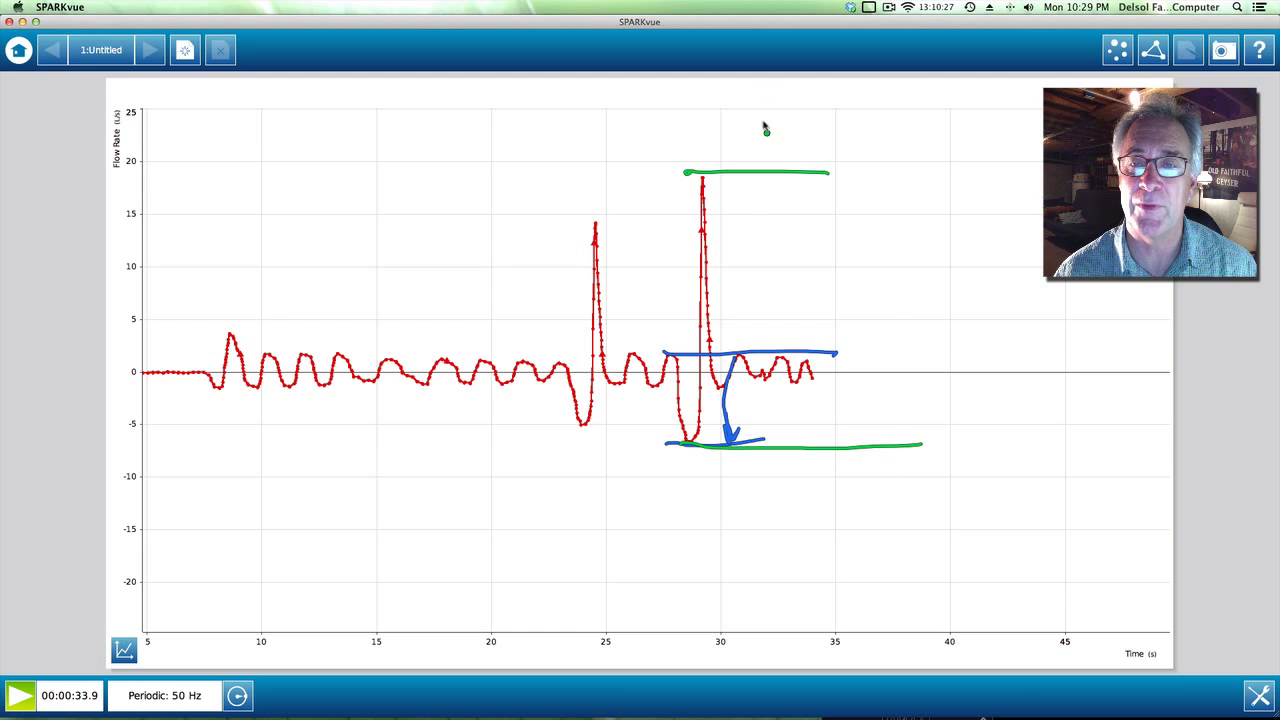
mouse_move(792, 174)
mouse_down()
mouse_move(734, 237)
mouse_move(772, 460)
mouse_move(877, 220)
mouse_move(743, 197)
mouse_up()
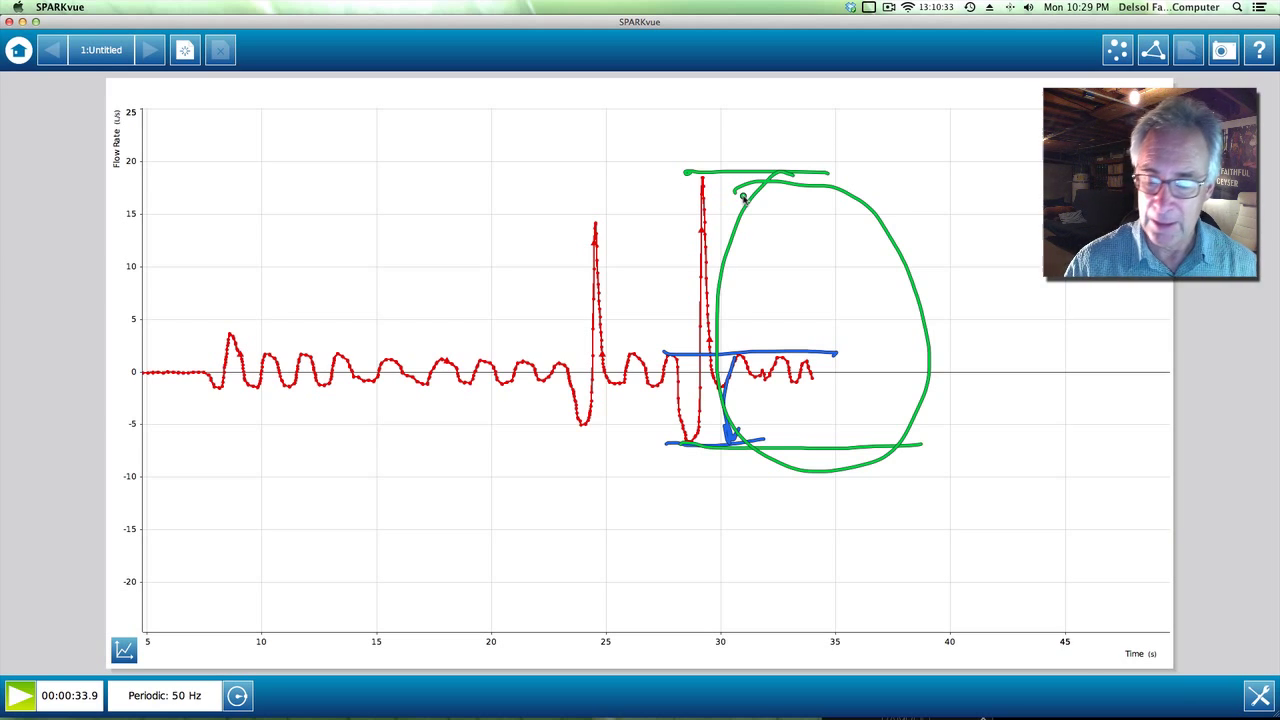
key(Escape)
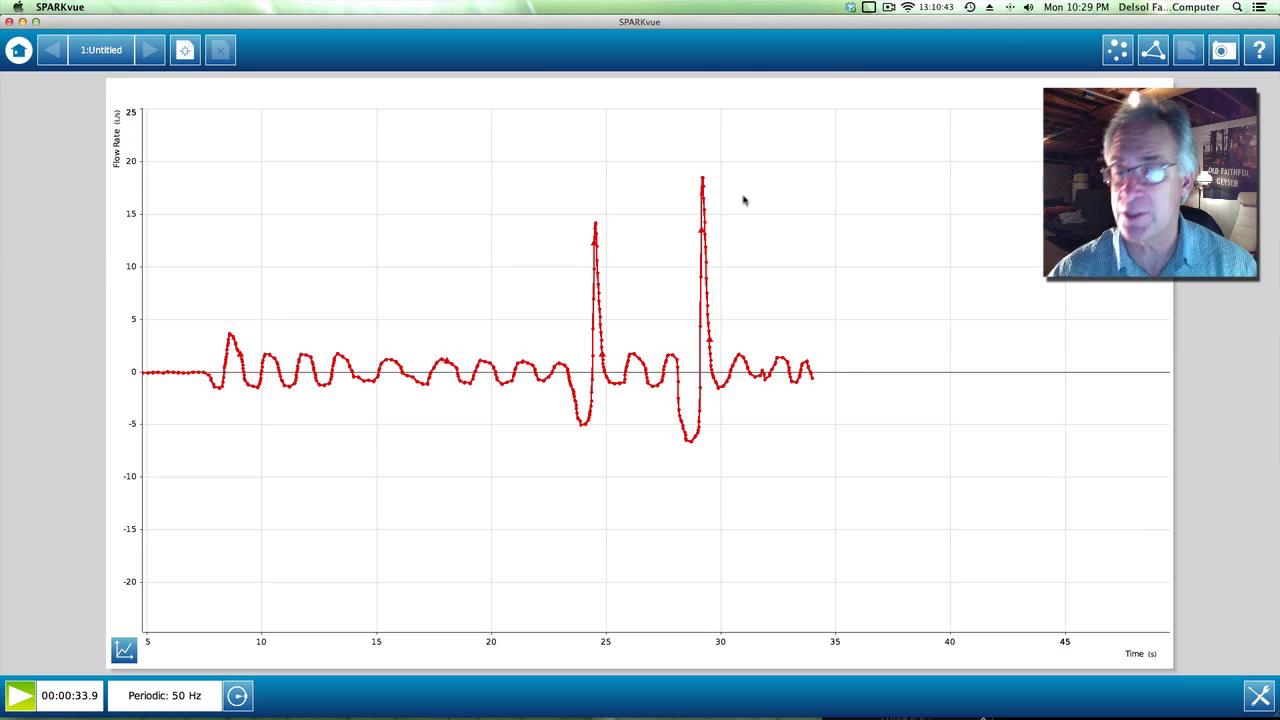
Save the experiment to the Desktop as a new .spk file under a new name
click(1154, 54)
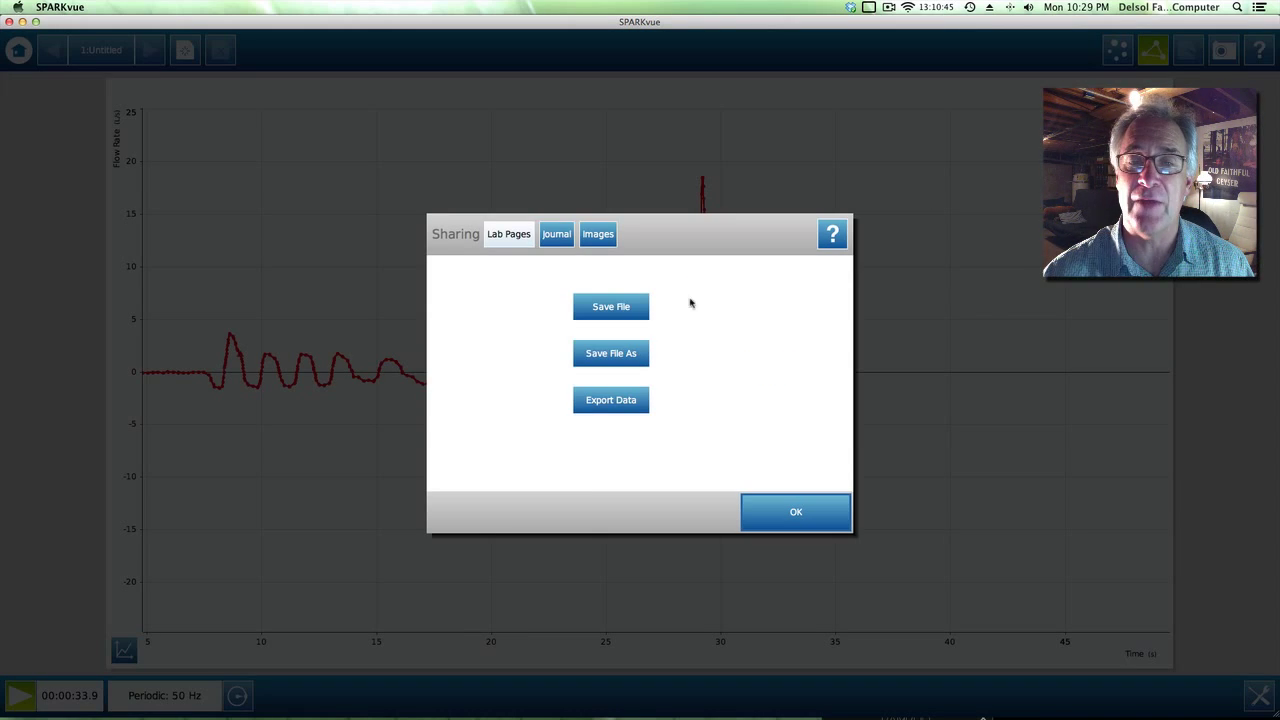
click(620, 358)
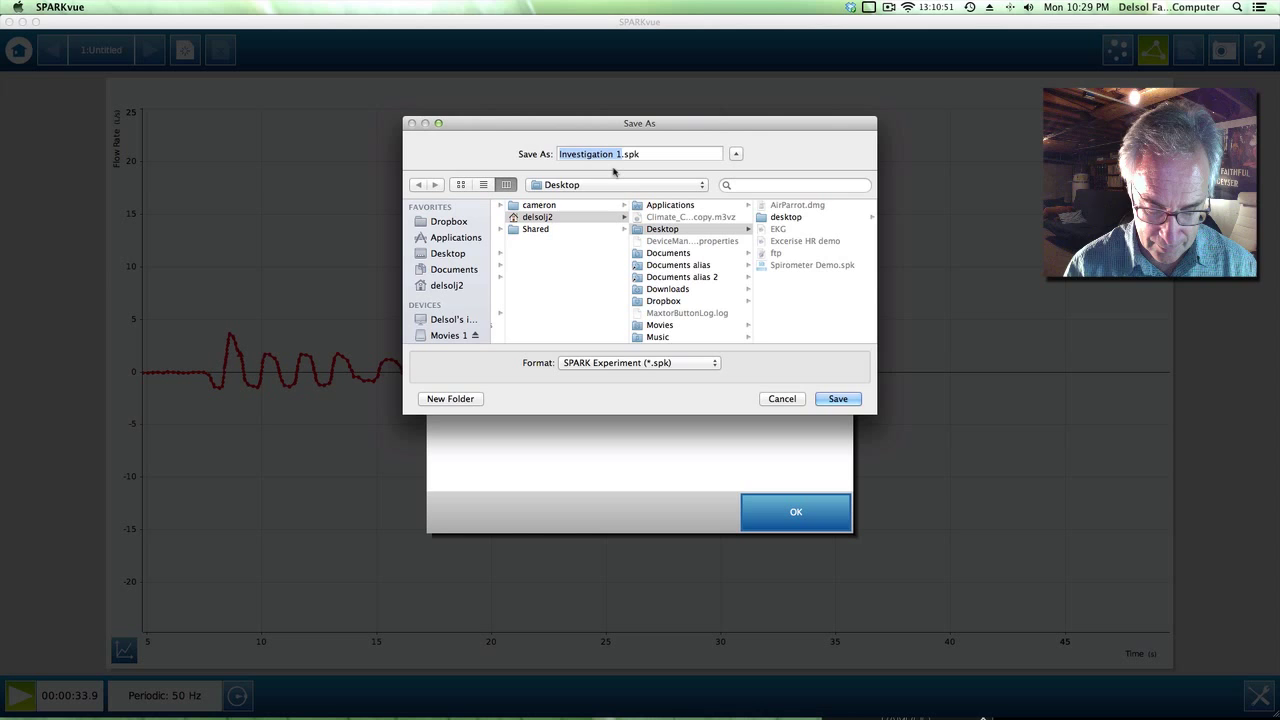
text(spi)
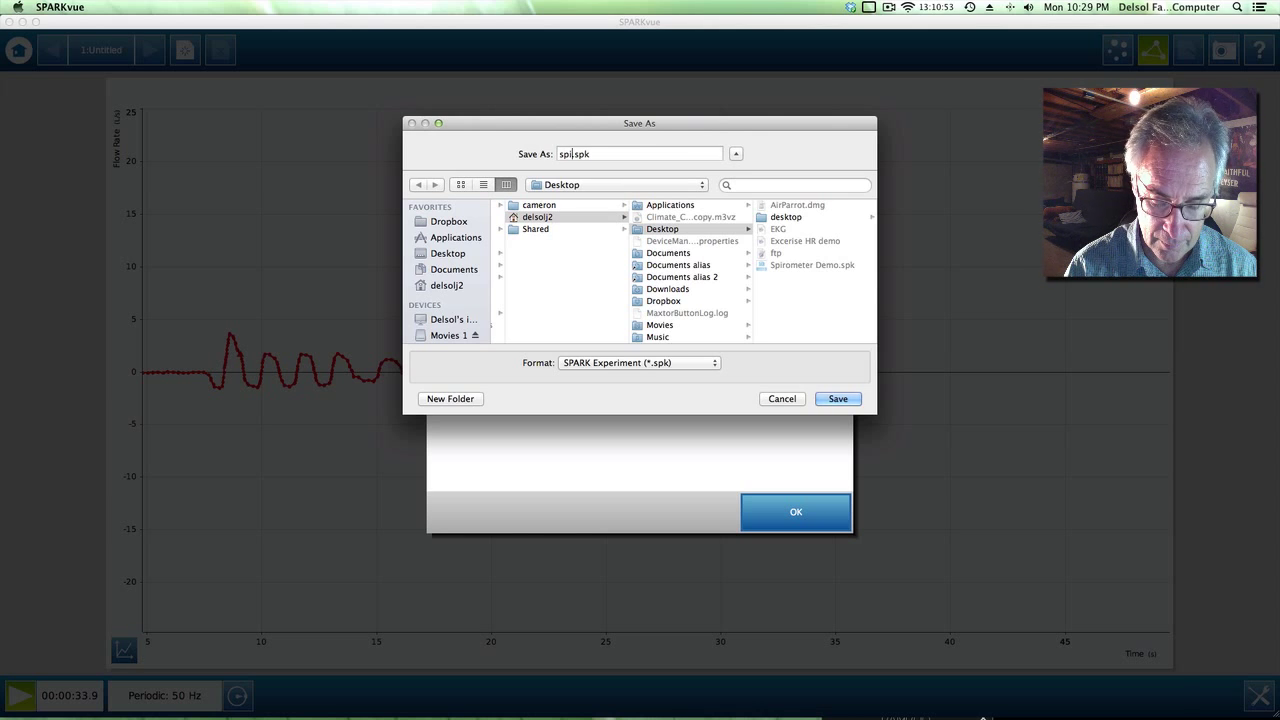
text(rometter)
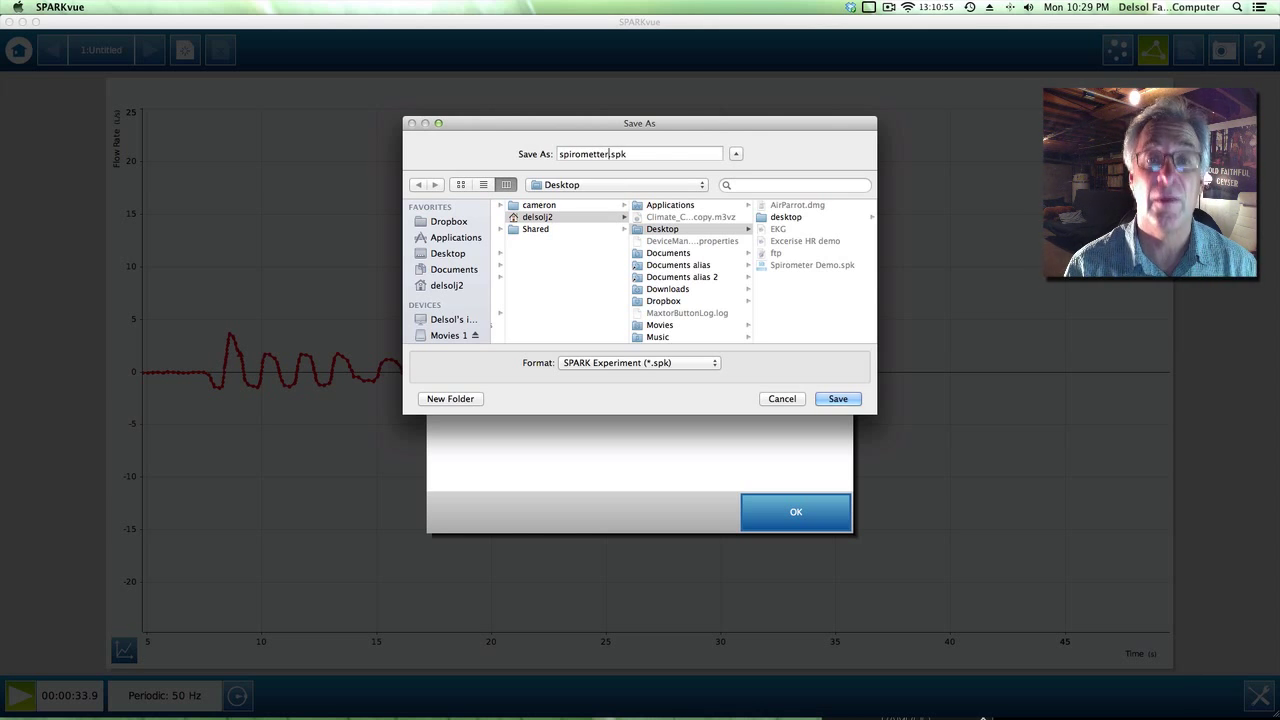
key(BackSpace)
key(BackSpace)
key(BackSpace)
key(BackSpace)
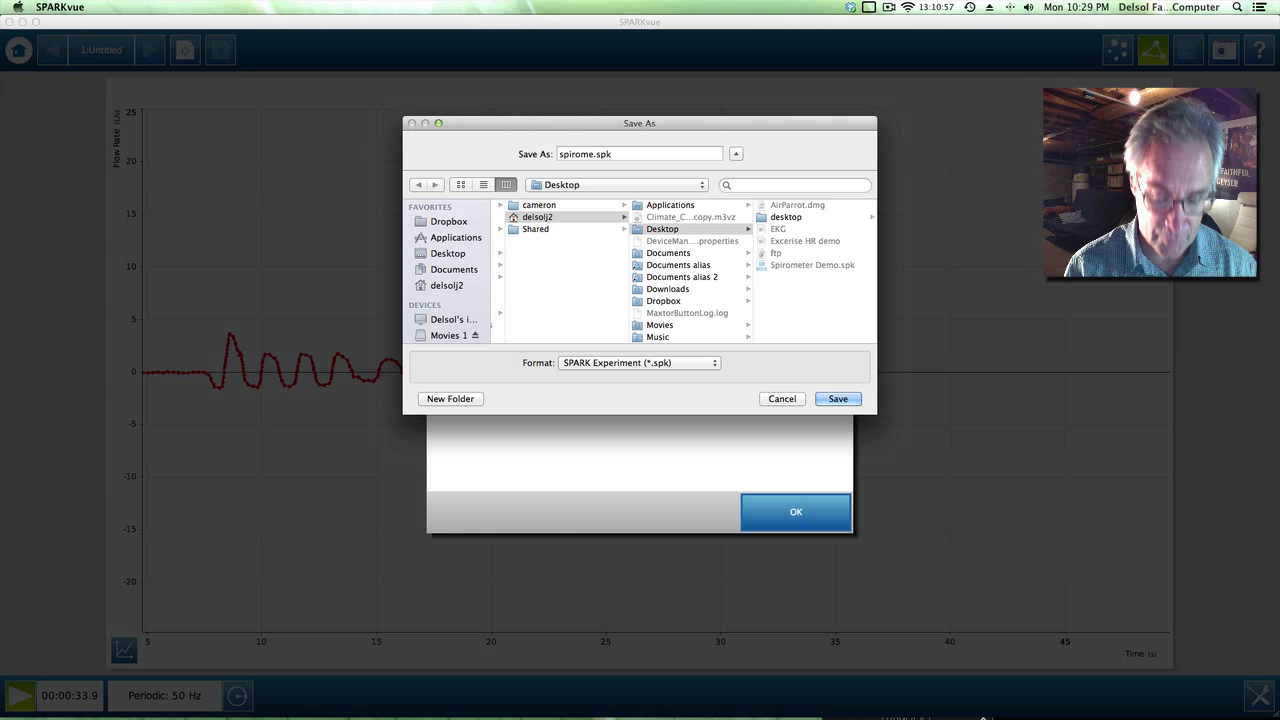
text(terje)
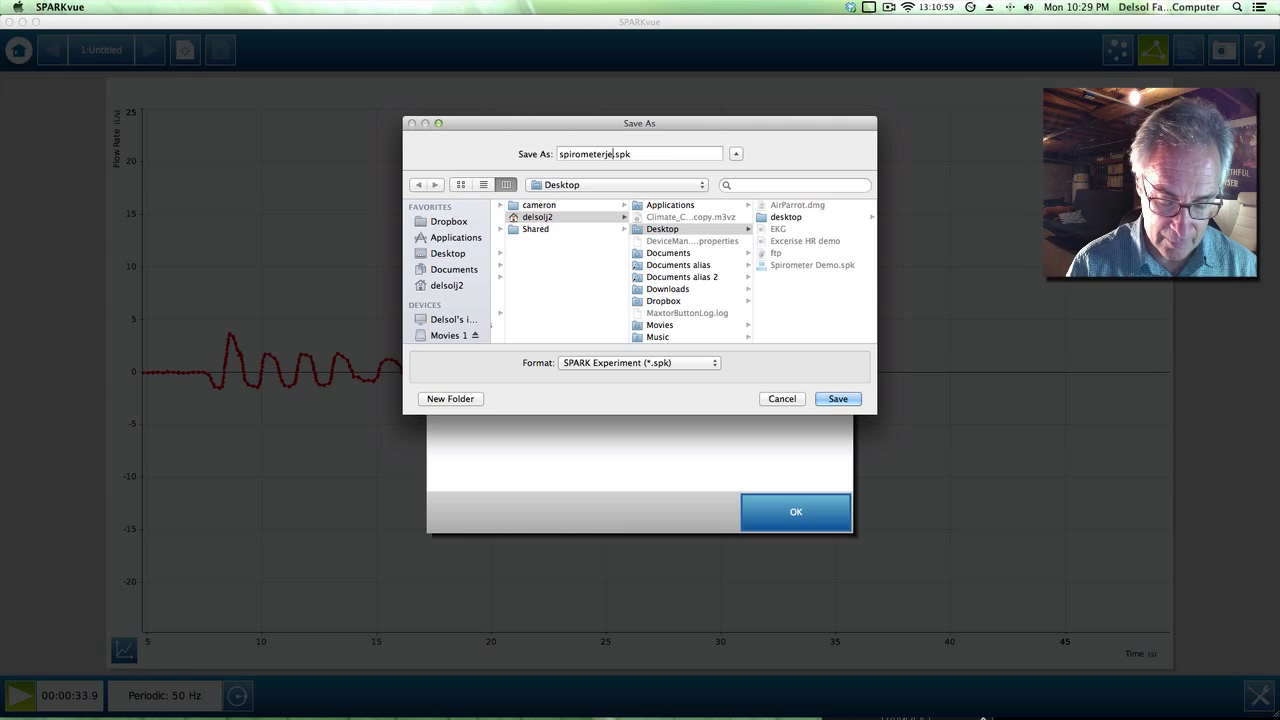
text(rry)
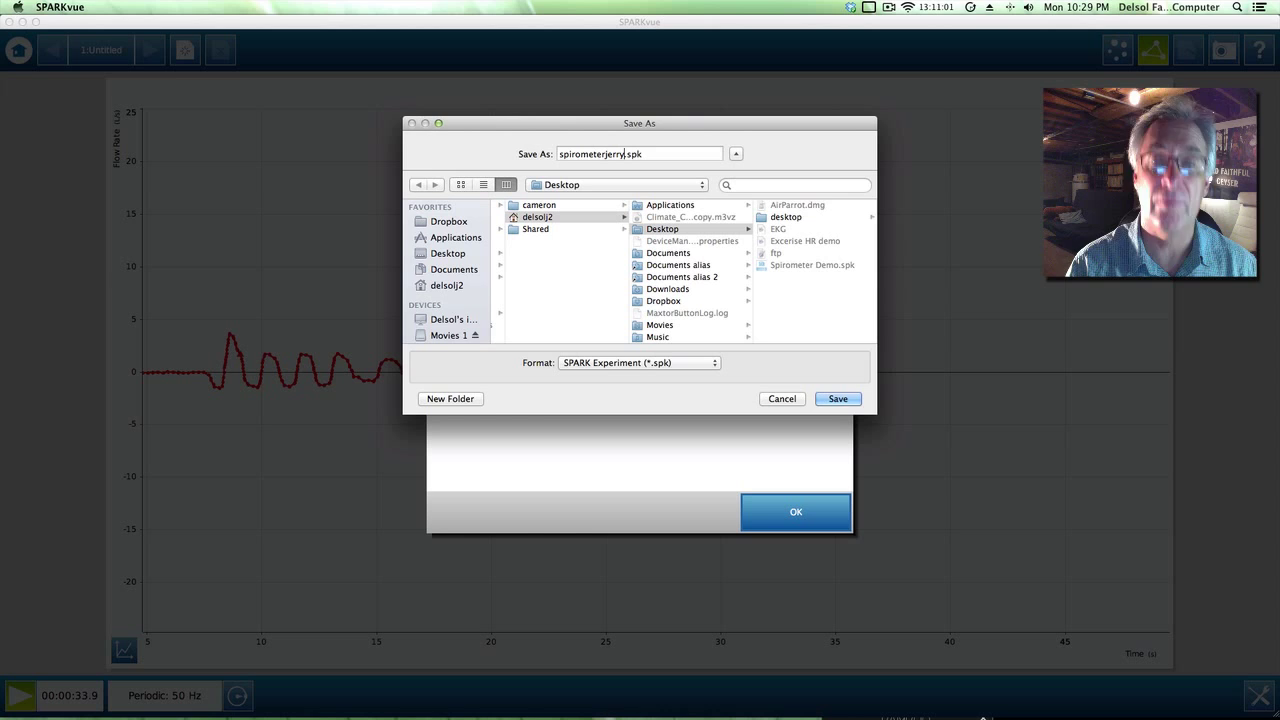
text(p1)
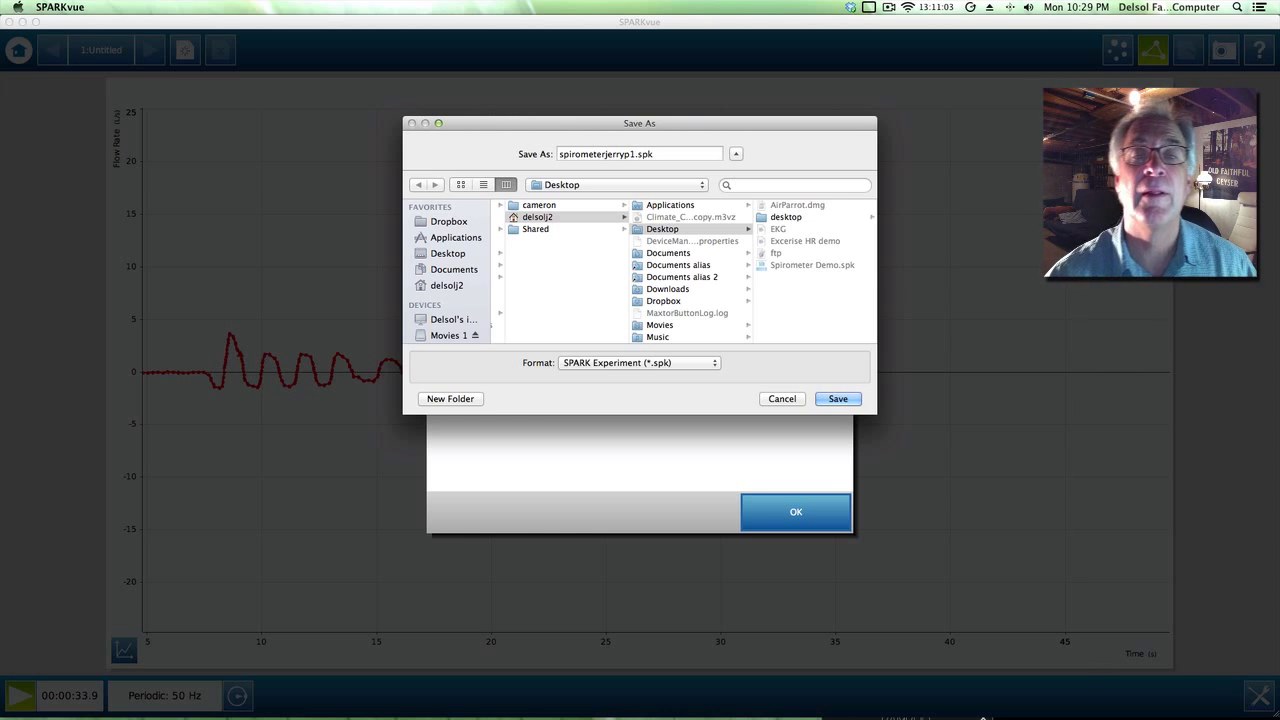
click(836, 399)
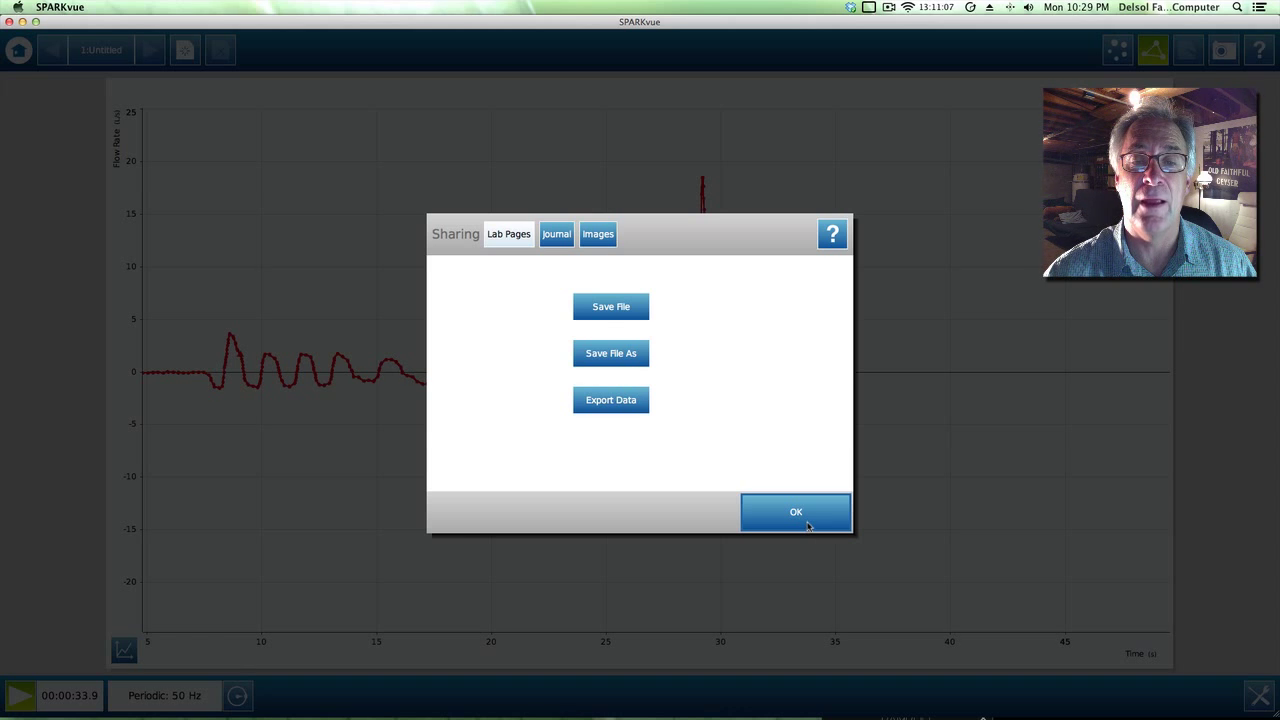
click(796, 512)
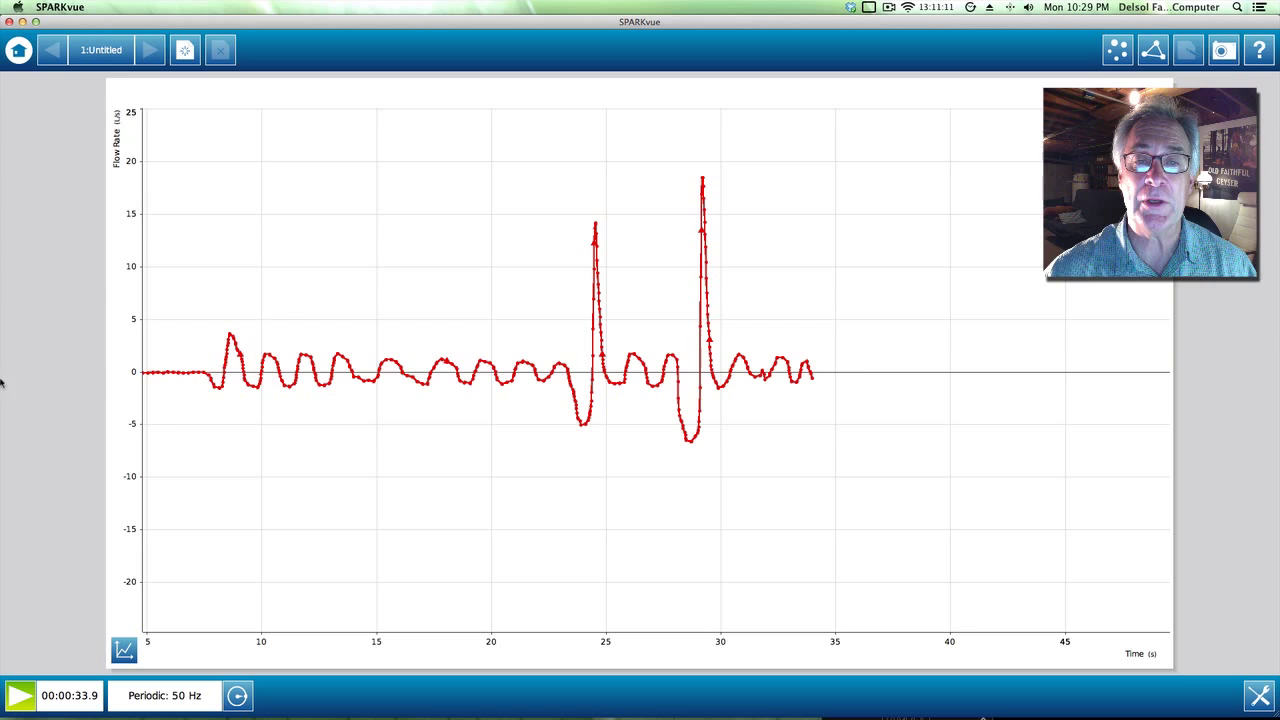
click(1156, 48)
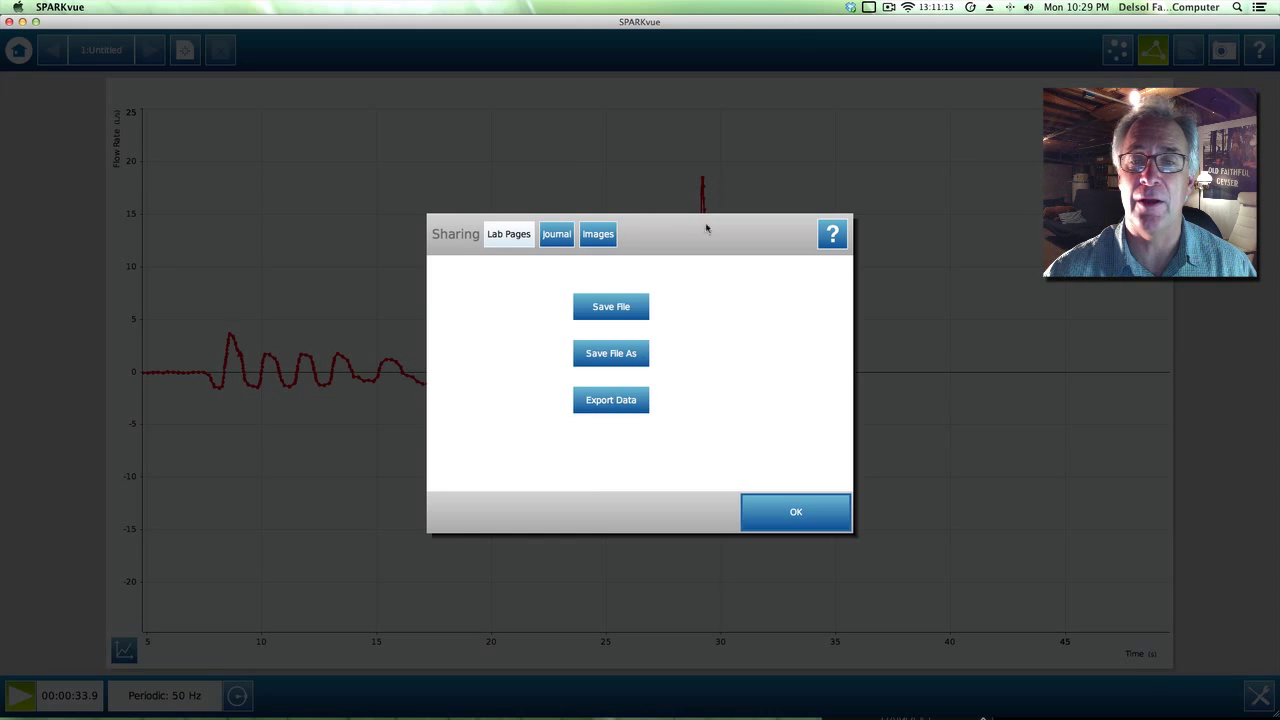
click(556, 233)
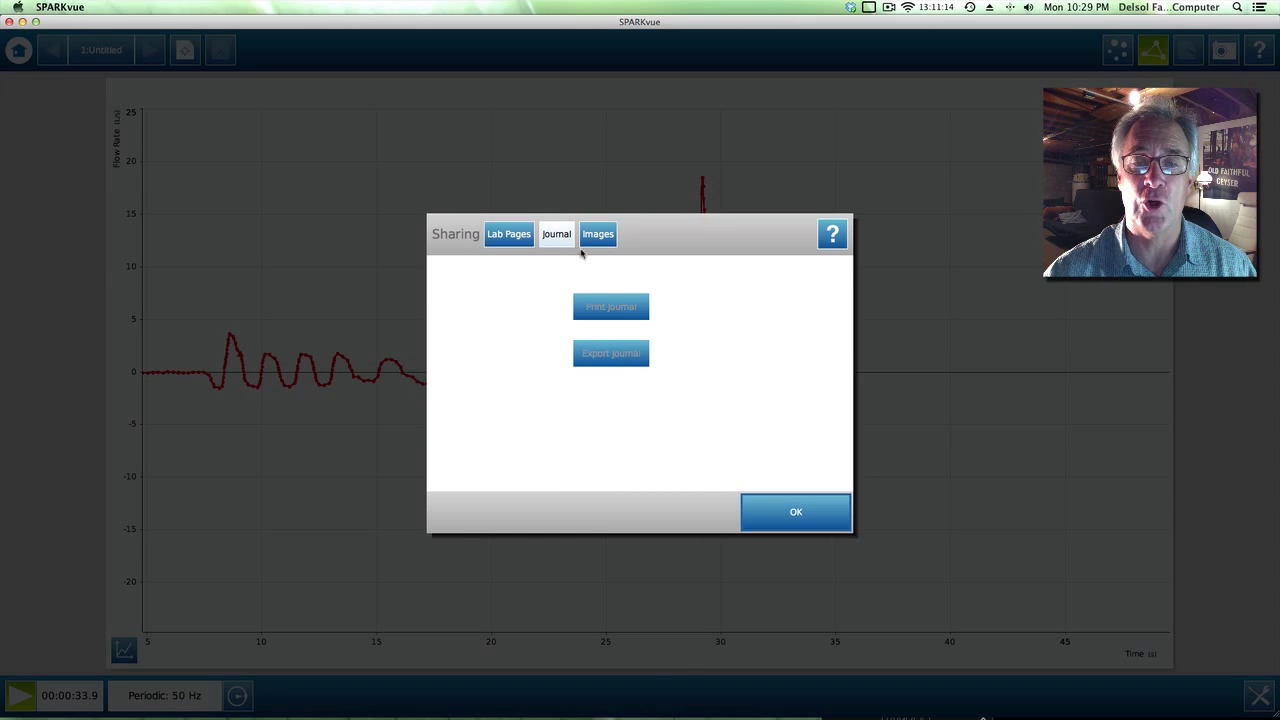
click(800, 511)
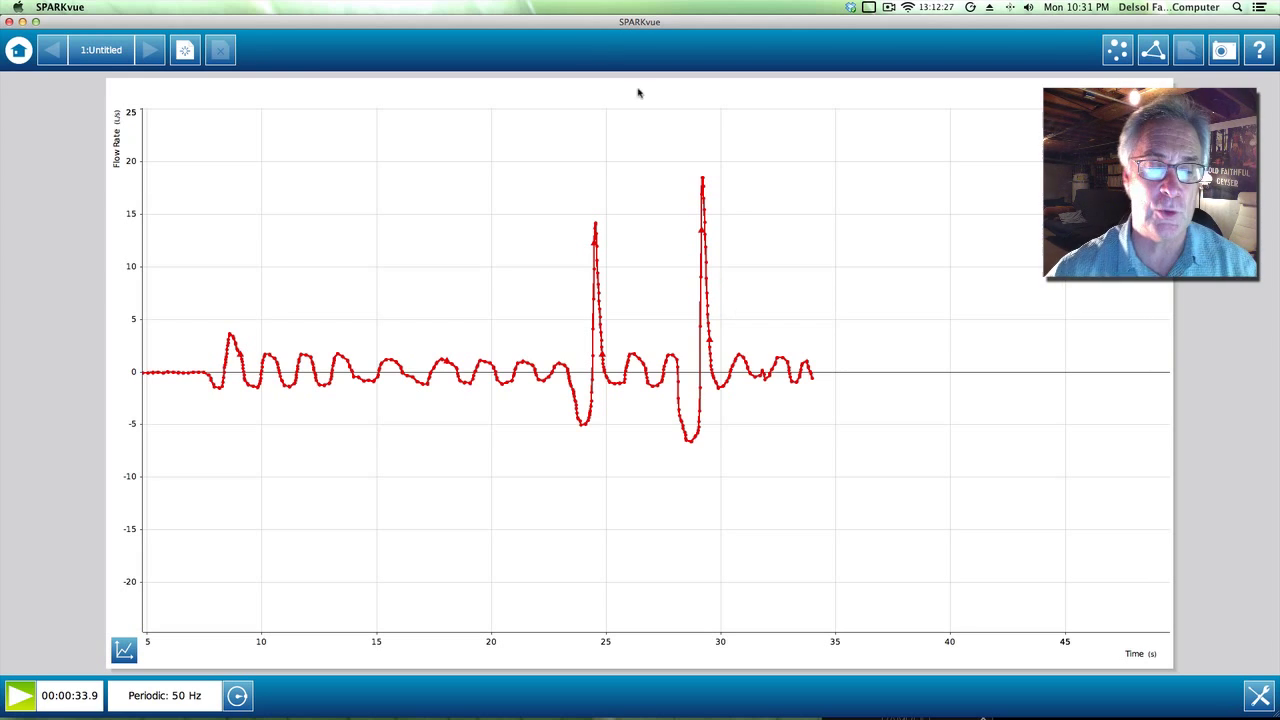
Read the peak flow of 18.52 L/s at 29.18 s with the point-selection tool
click(124, 651)
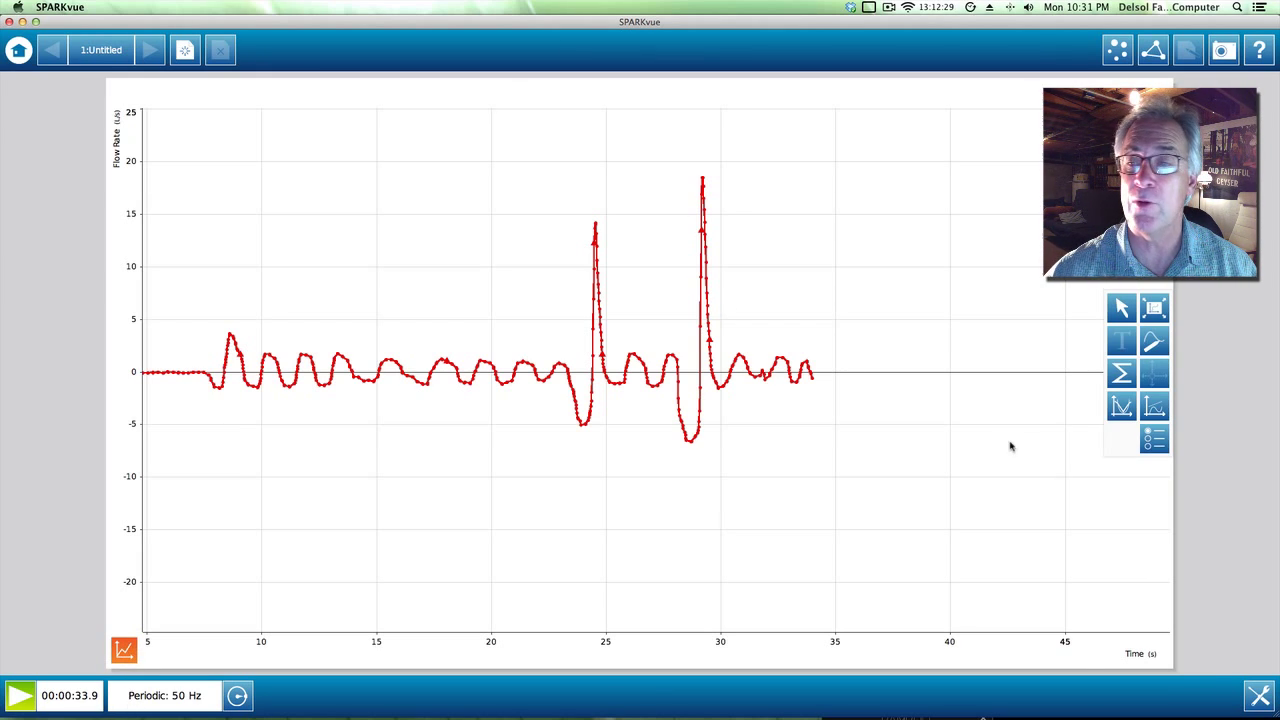
click(1121, 308)
click(703, 180)
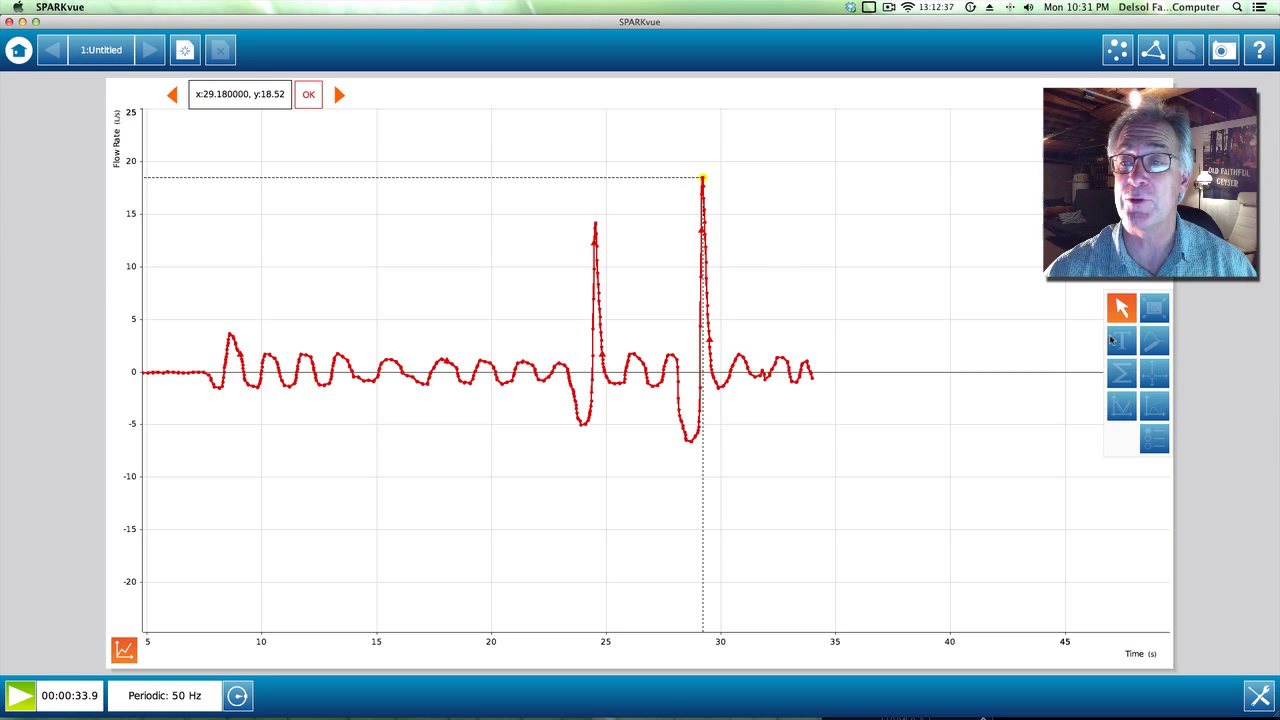
click(1122, 312)
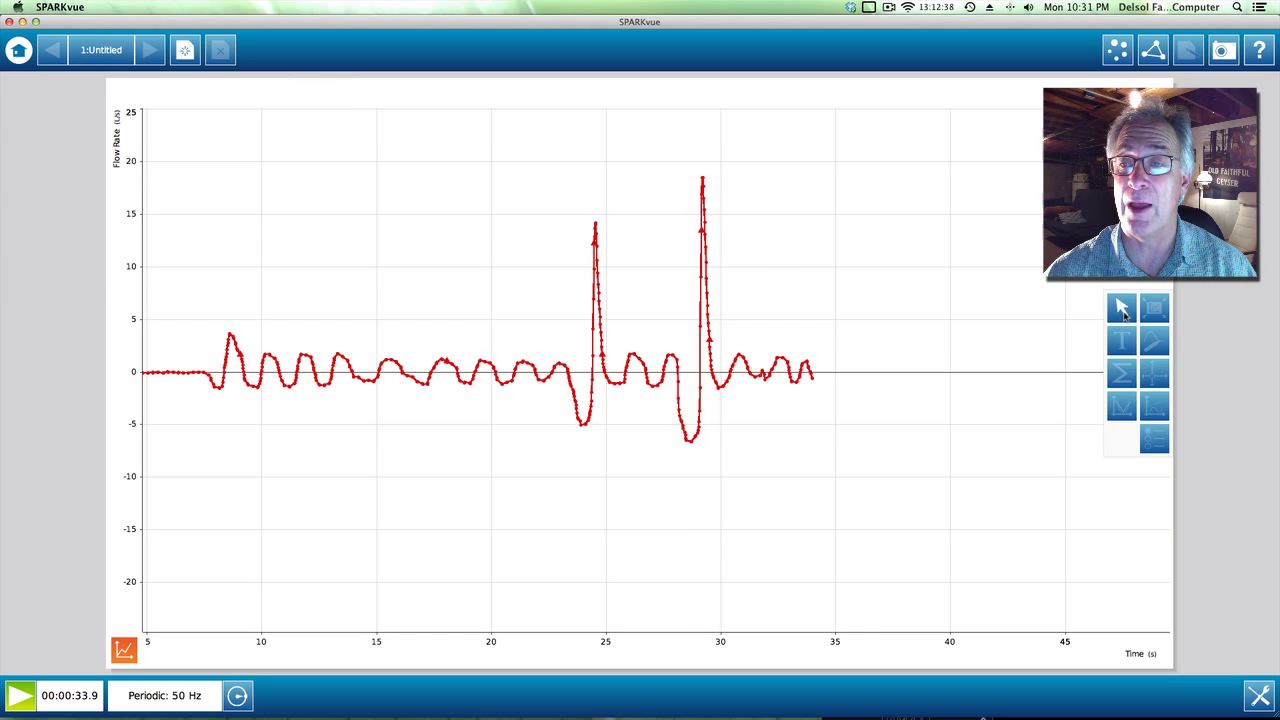
Read the lowest flow of -6.54 L/s at 28.68 s, then turn off point selection
click(691, 445)
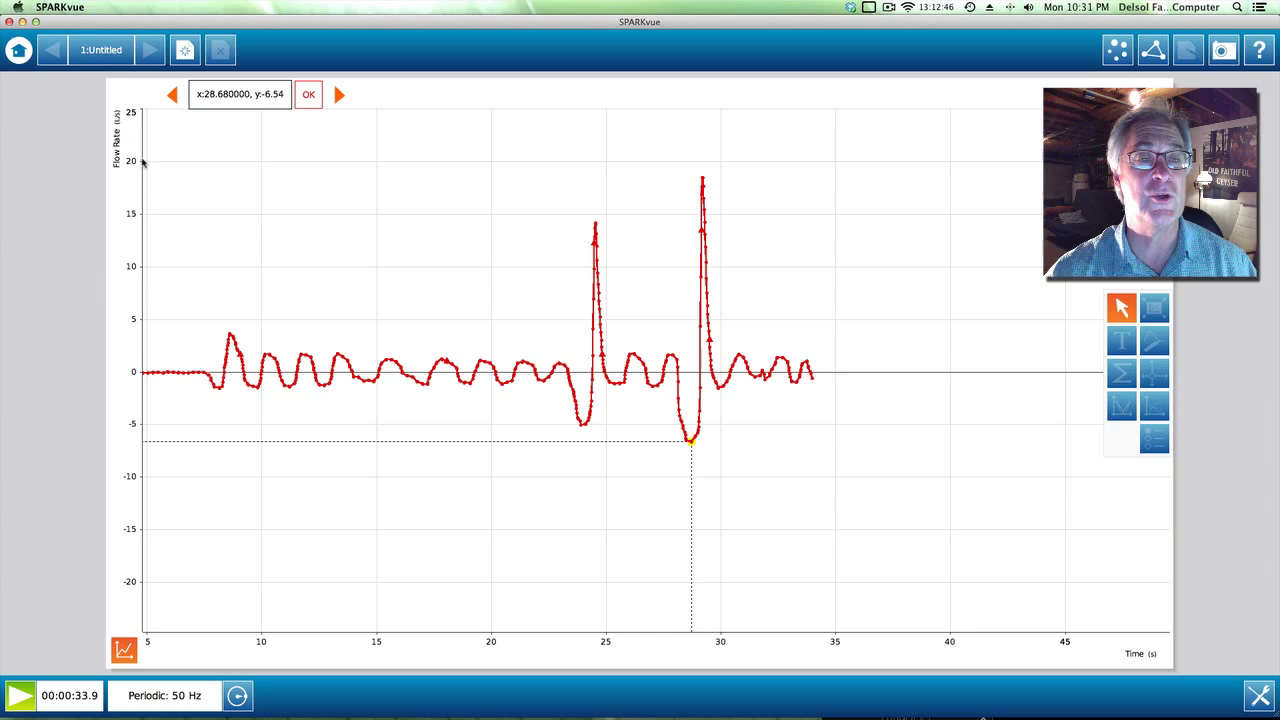
click(308, 94)
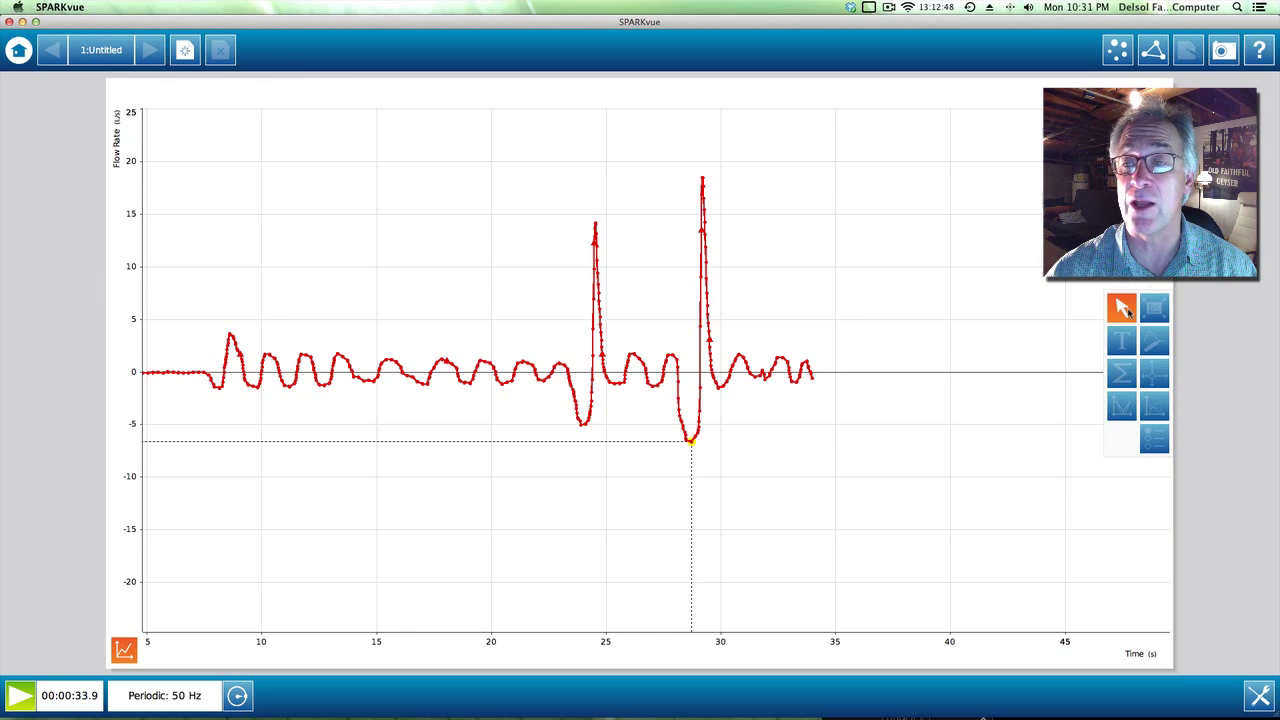
click(1124, 310)
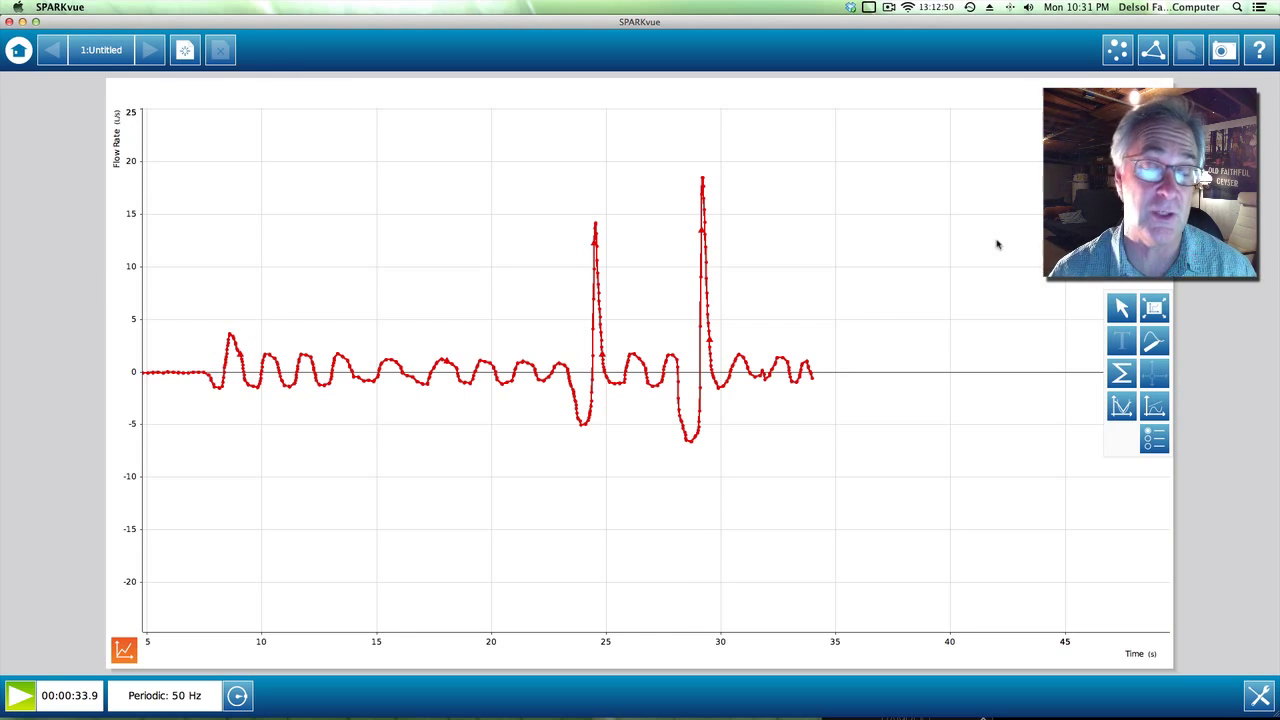